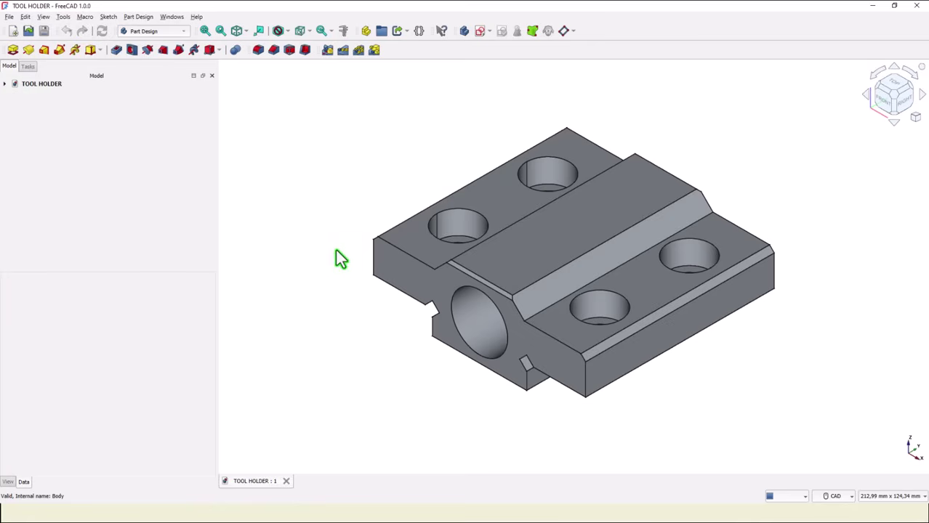
# Inspect the tool holder from the bottom view, then return to the isometric view.
pyautogui.press('5')
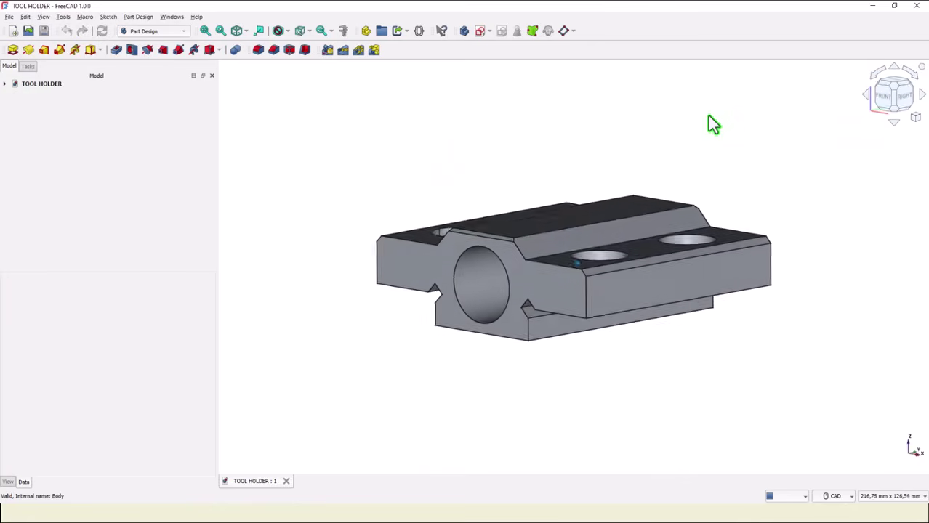
pyautogui.press('0')
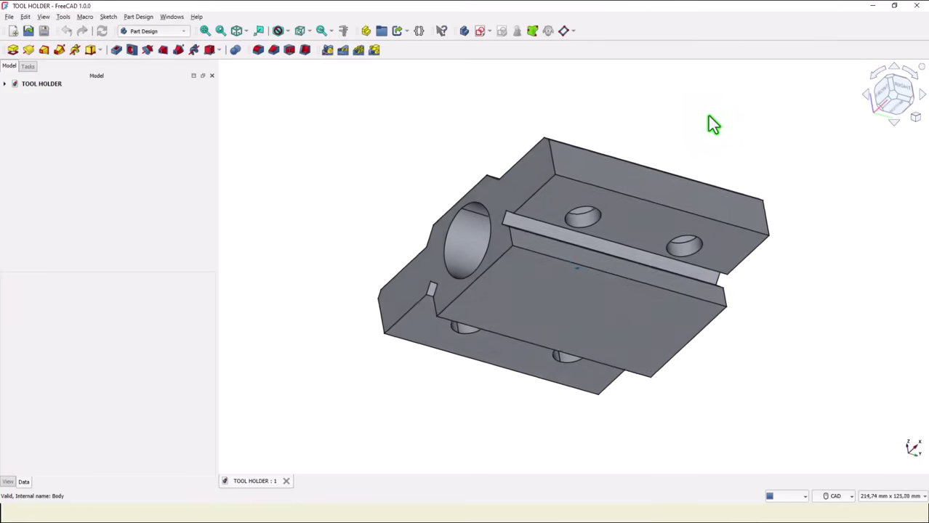
pyautogui.press('5')
pyautogui.press('0')
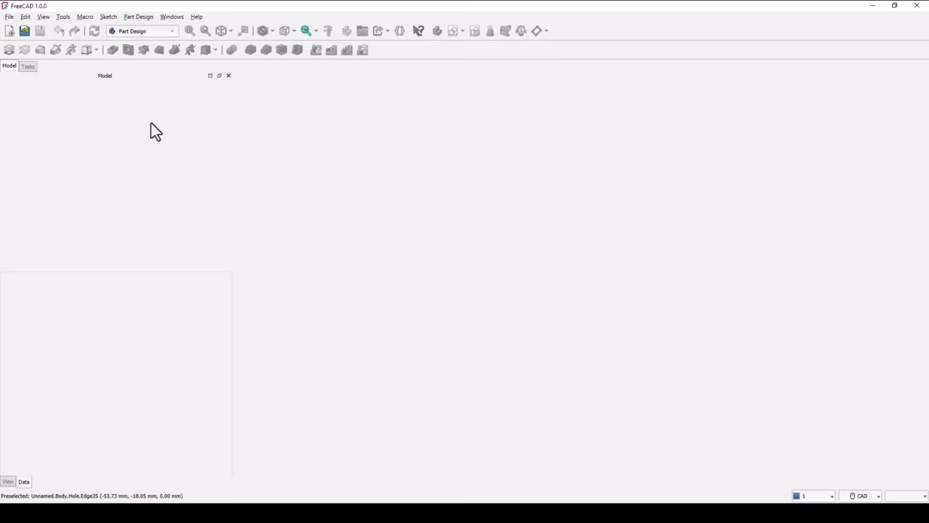
# Create a new document, leave the navigation style on CAD, and start a new sketch.
pyautogui.click(10, 32)
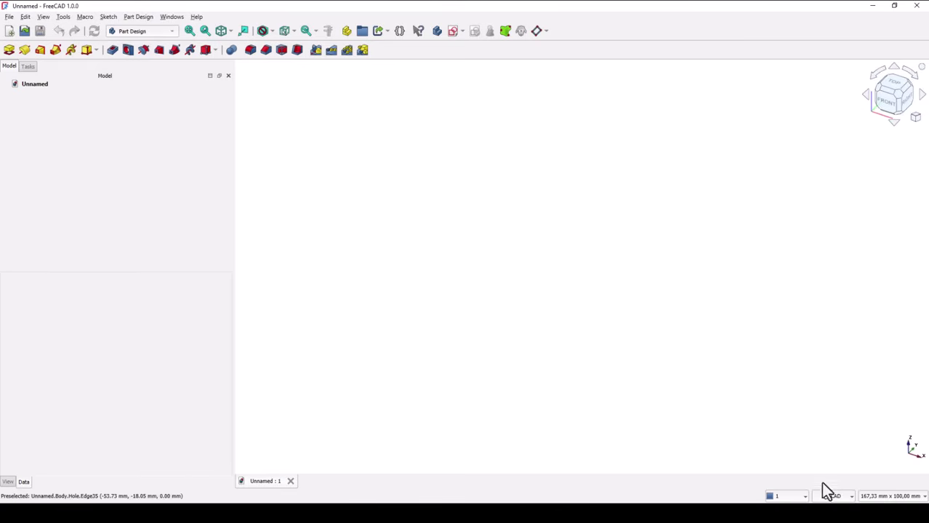
pyautogui.click(836, 496)
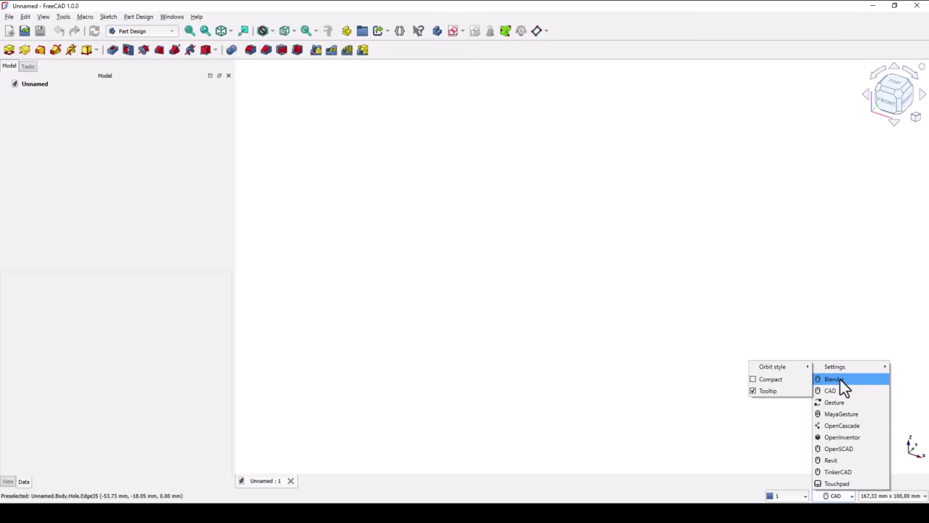
pyautogui.click(691, 275)
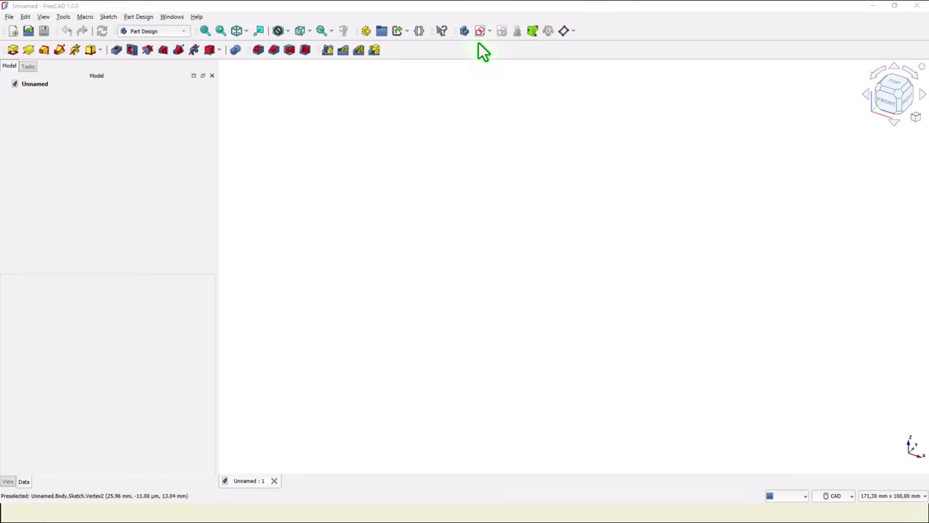
pyautogui.click(479, 32)
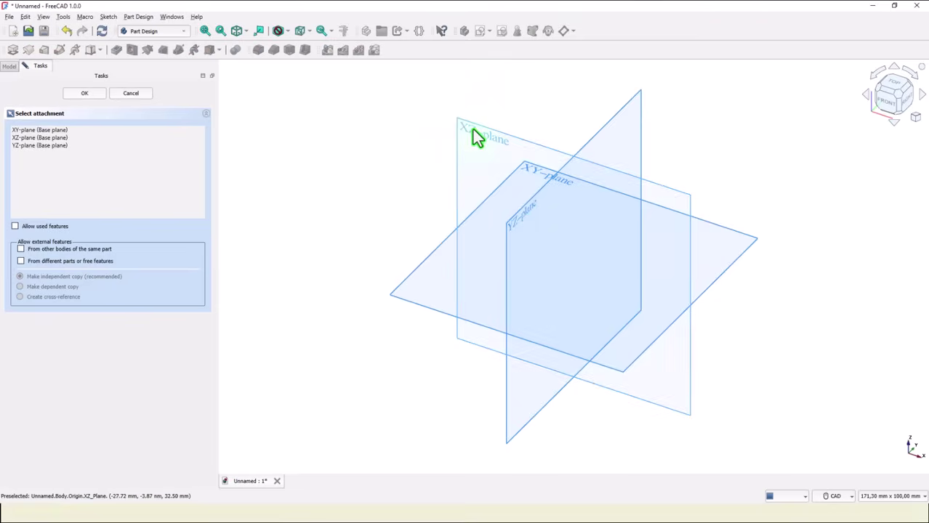
# Attach the sketch to the XZ plane and polyline the top edge, right slope and right side.
pyautogui.click(473, 131)
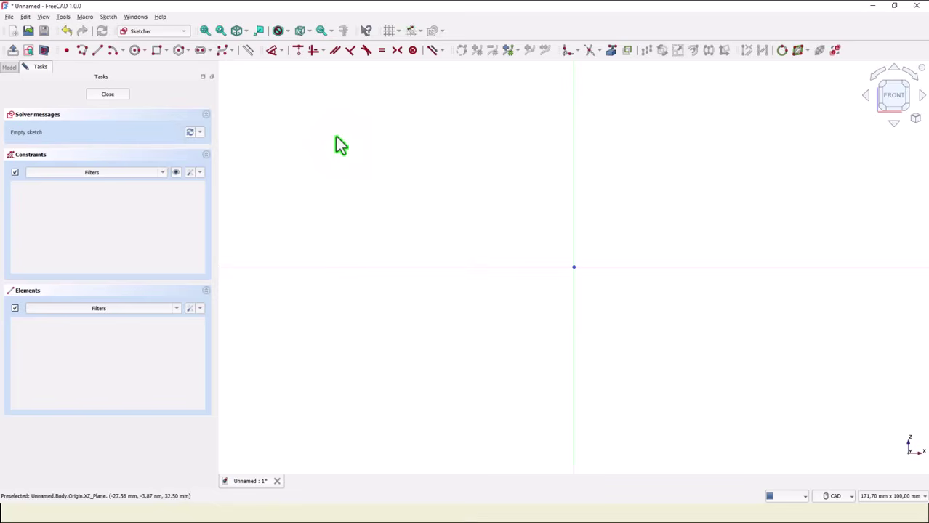
pyautogui.click(83, 50)
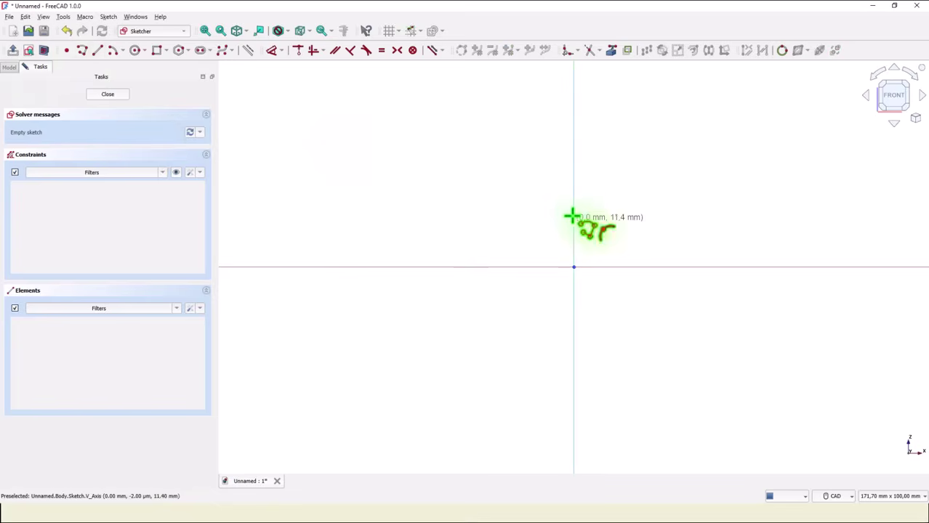
pyautogui.click(509, 209)
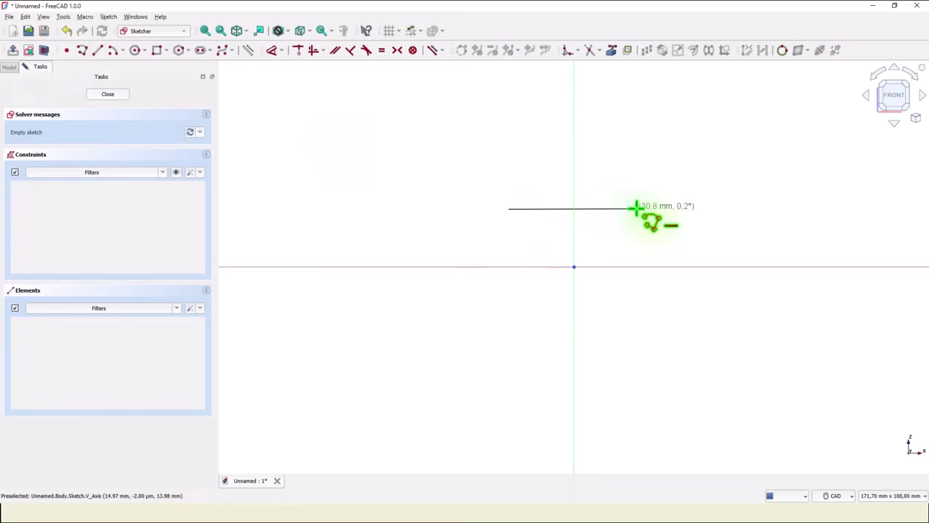
pyautogui.click(637, 209)
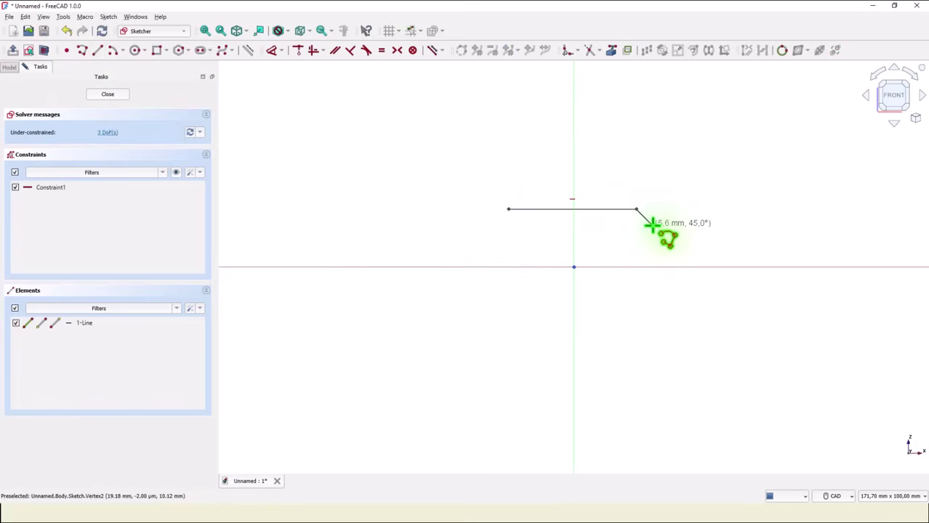
pyautogui.click(653, 225)
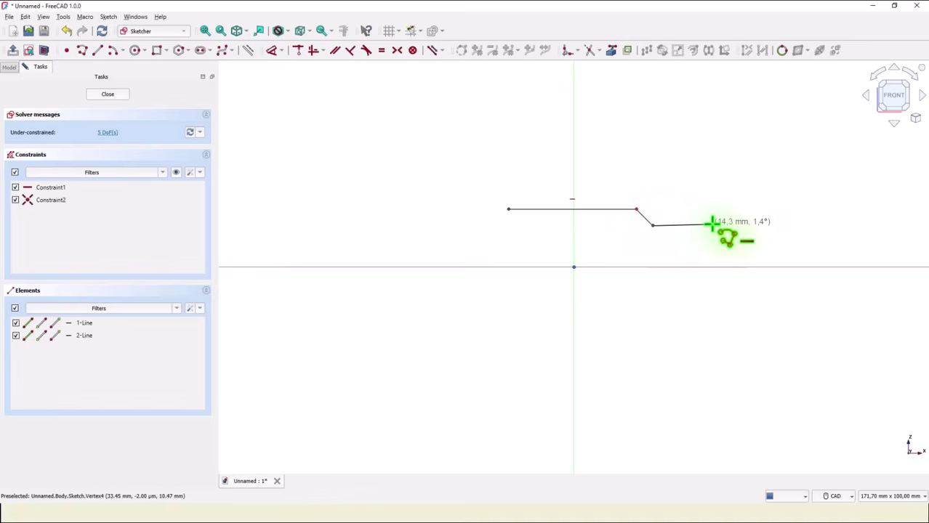
pyautogui.click(712, 225)
pyautogui.click(712, 296)
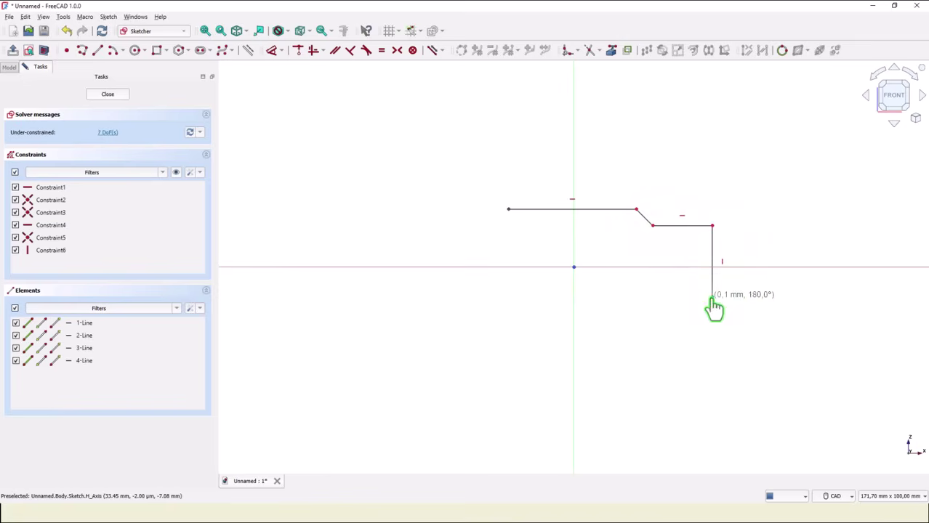
# Draw the stepped bottom and left side, closing the outline with the left slope.
pyautogui.click(635, 296)
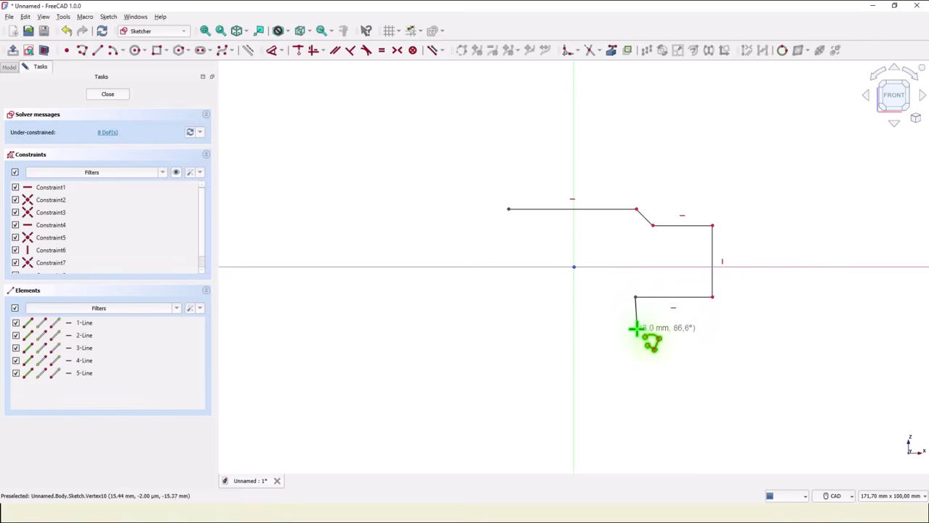
pyautogui.click(635, 328)
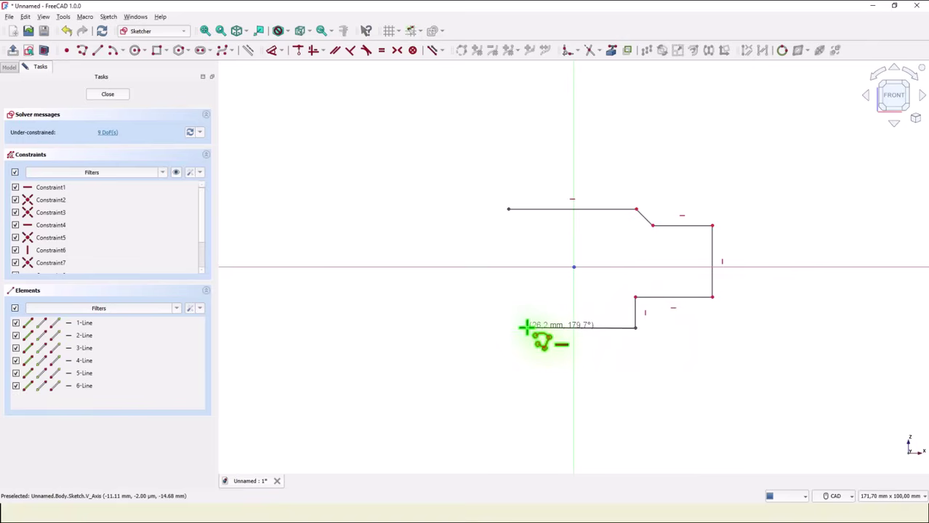
pyautogui.click(525, 327)
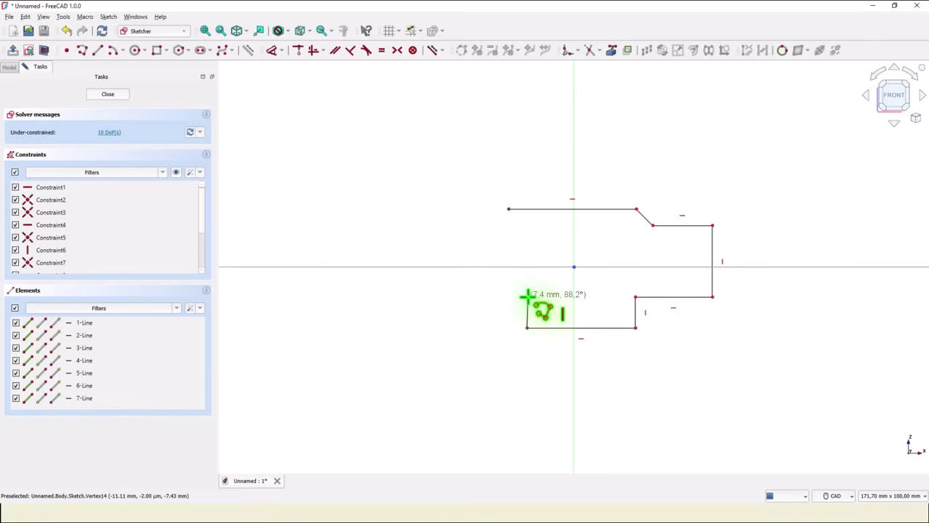
pyautogui.click(527, 294)
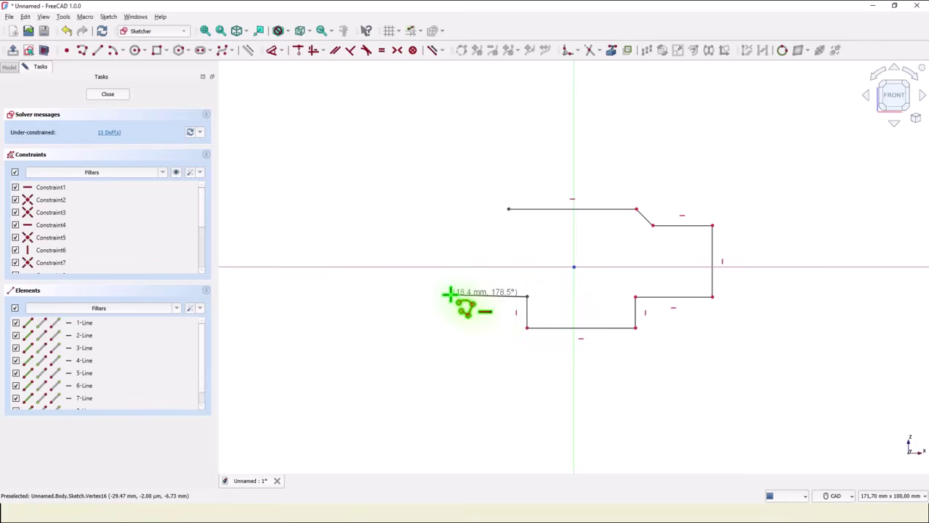
pyautogui.click(449, 295)
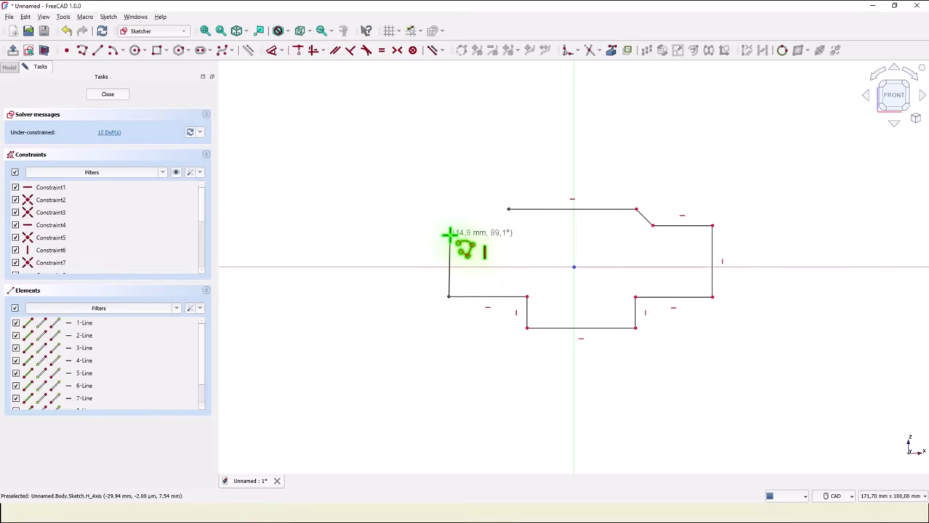
pyautogui.click(448, 235)
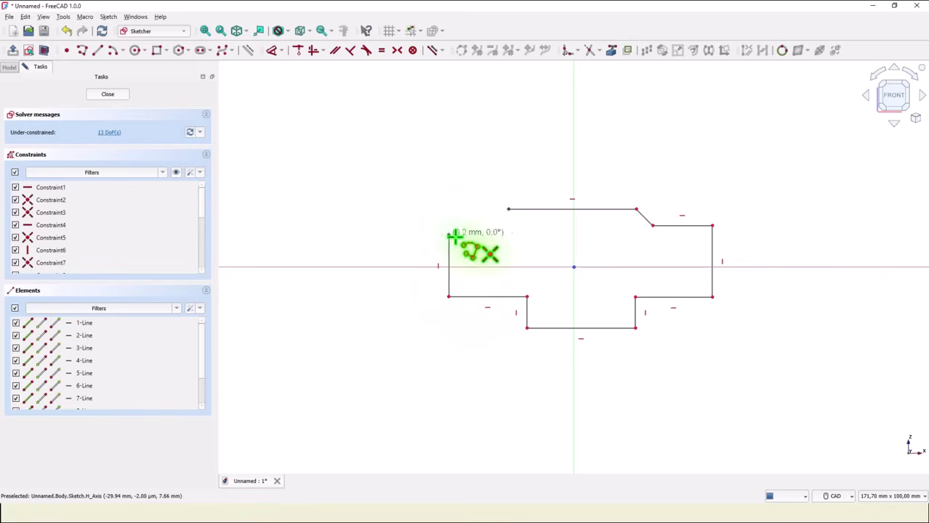
pyautogui.click(491, 234)
pyautogui.click(508, 209)
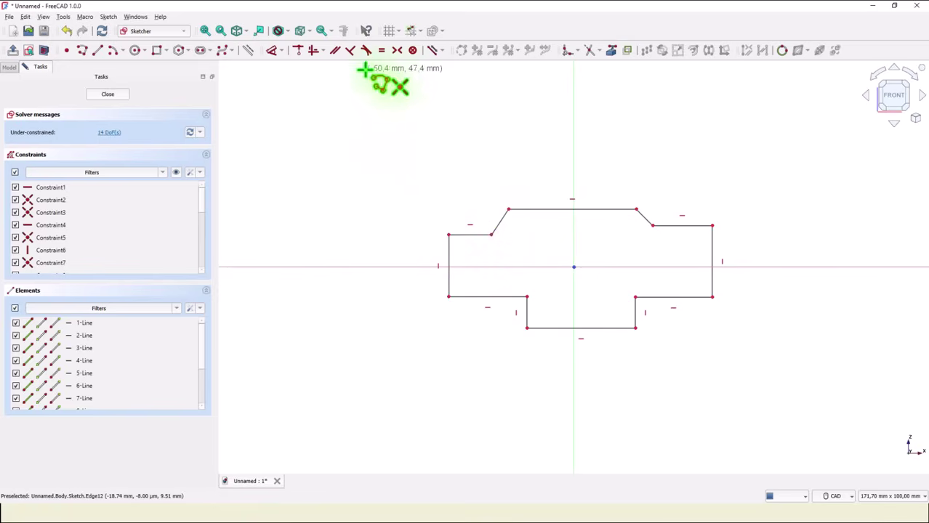
# Make the right top edge horizontal and equalize the paired slanted, short top, lower and side edges.
pyautogui.click(314, 50)
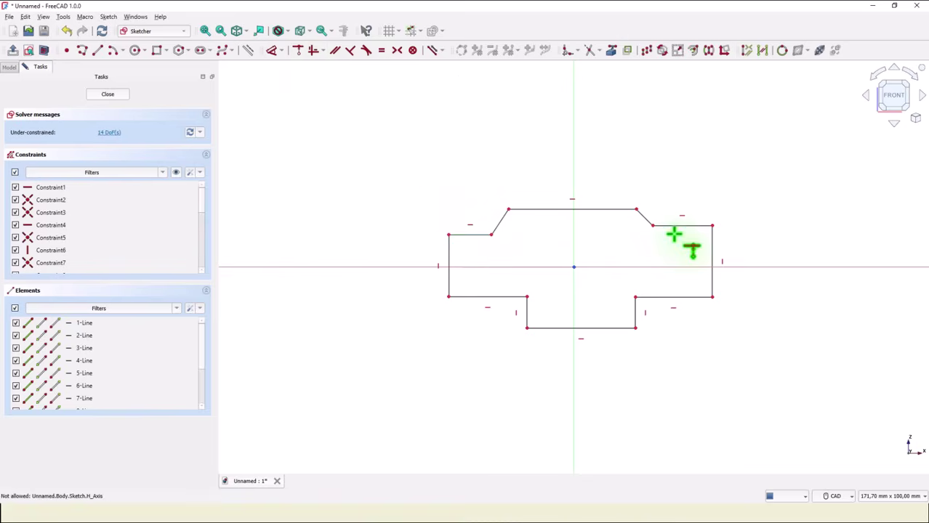
pyautogui.click(652, 224)
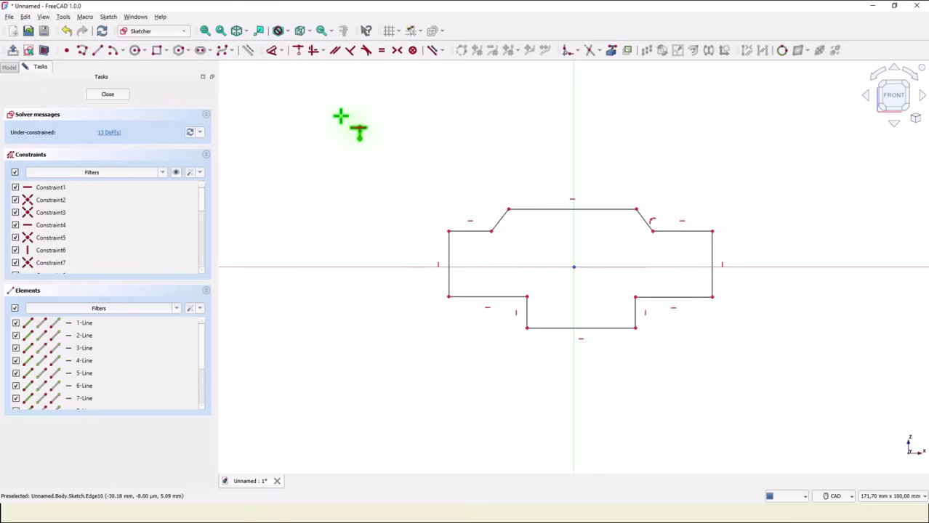
pyautogui.click(382, 50)
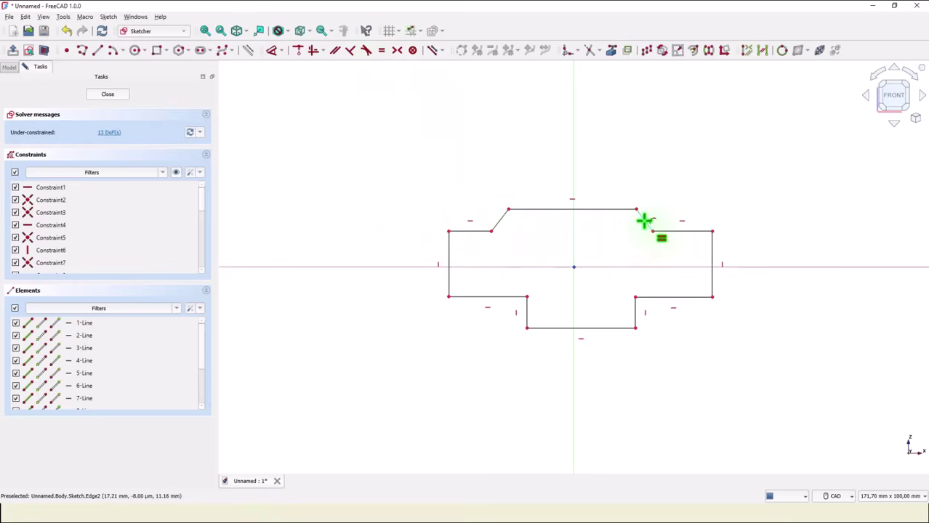
pyautogui.click(644, 221)
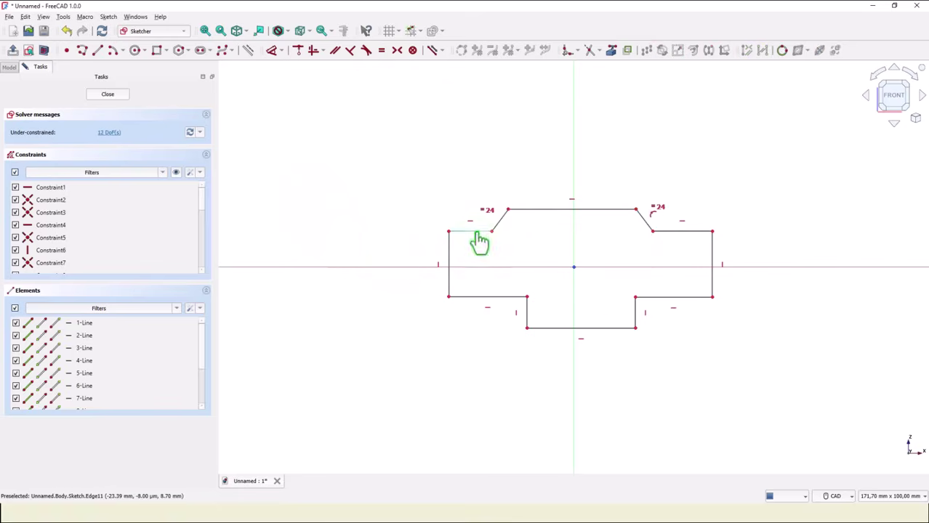
pyautogui.click(698, 231)
pyautogui.click(478, 296)
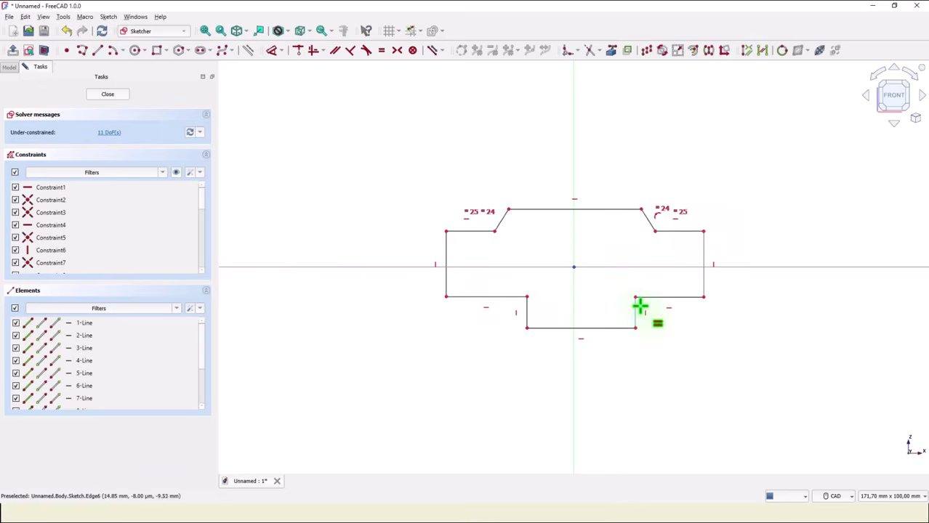
pyautogui.click(654, 297)
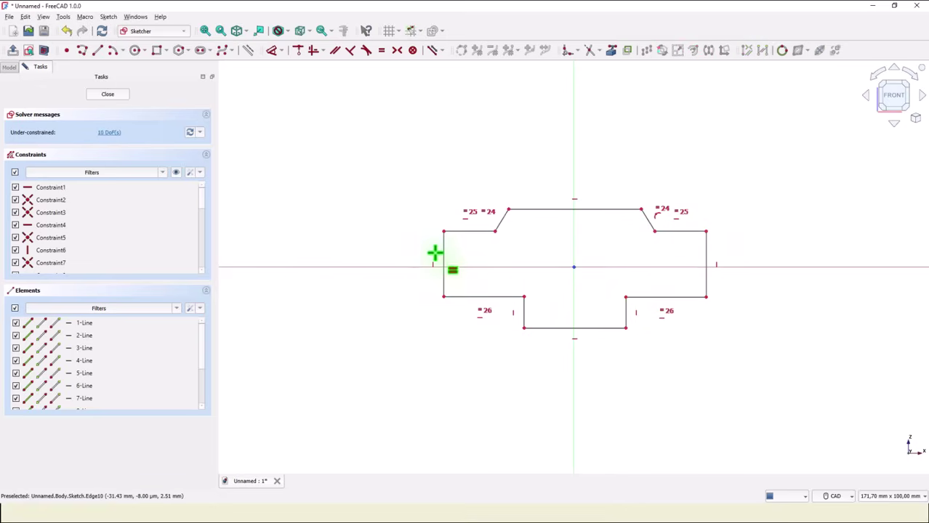
pyautogui.click(708, 264)
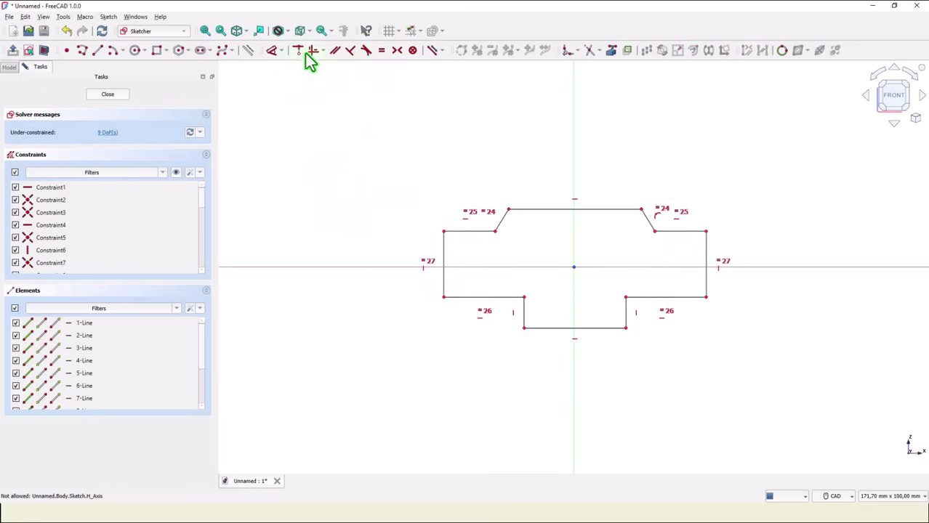
# Constrain the left slanted edge to 45° from the vertical axis.
pyautogui.click(271, 52)
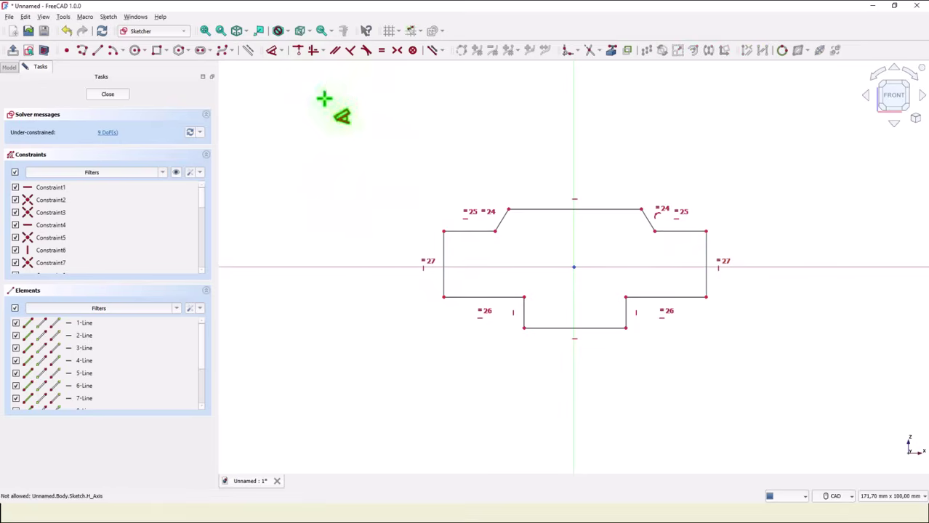
pyautogui.click(500, 225)
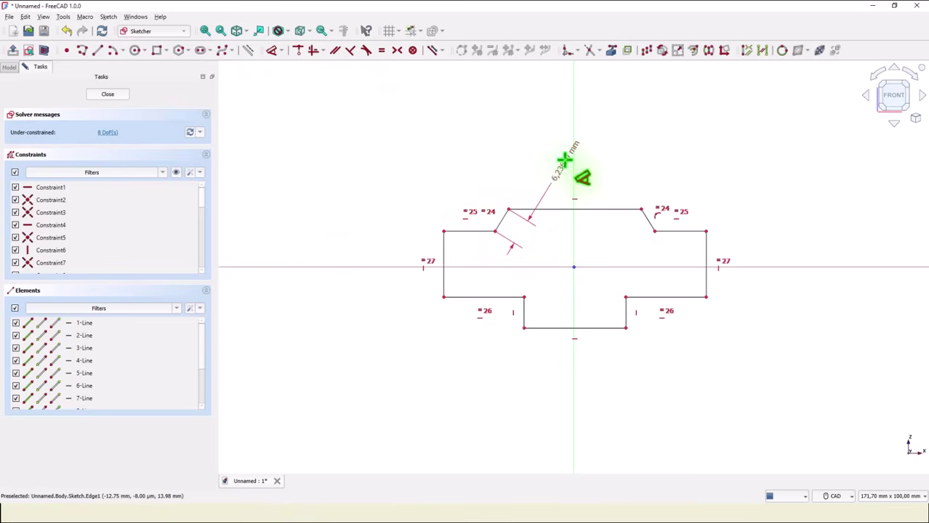
pyautogui.click(572, 164)
pyautogui.click(556, 171)
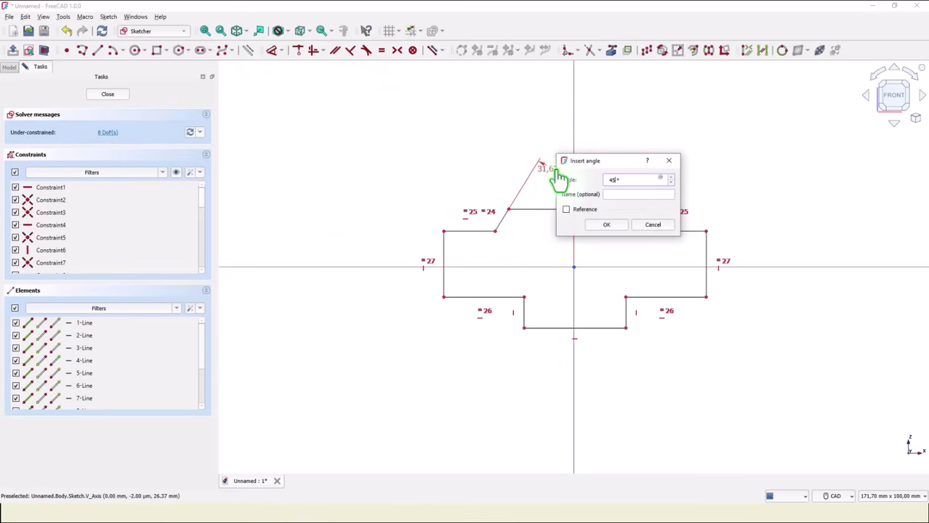
pyautogui.write('45')
pyautogui.press('Return')
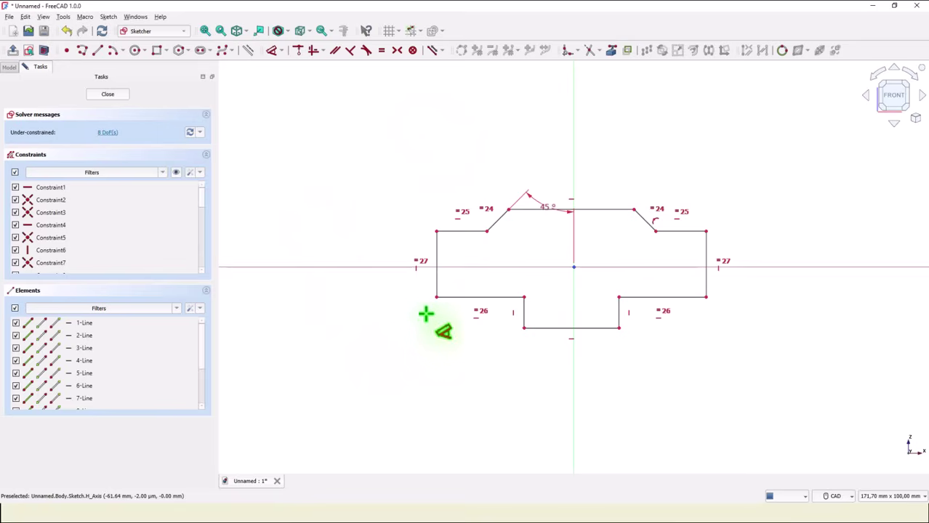
# Dimension the 90 mm overall width, 40 mm bottom edge and 38 mm width between slopes.
pyautogui.click(704, 279)
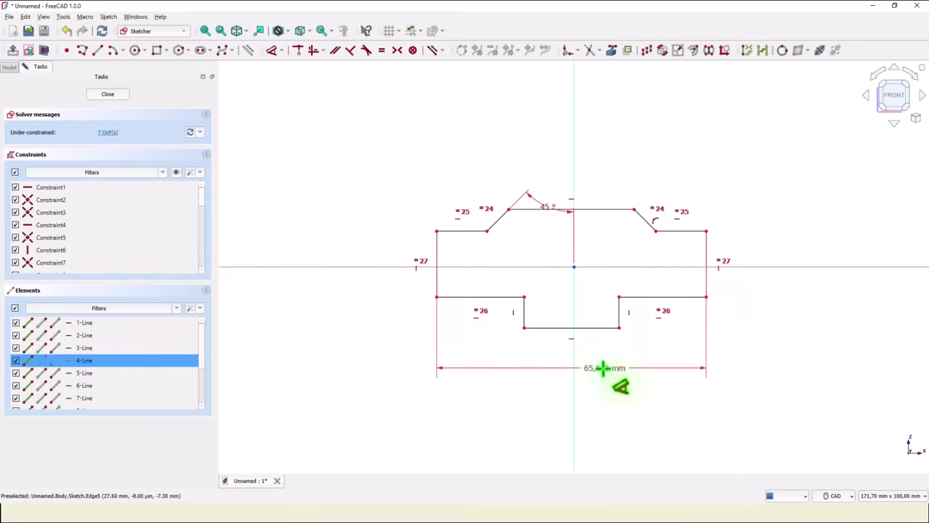
pyautogui.click(598, 380)
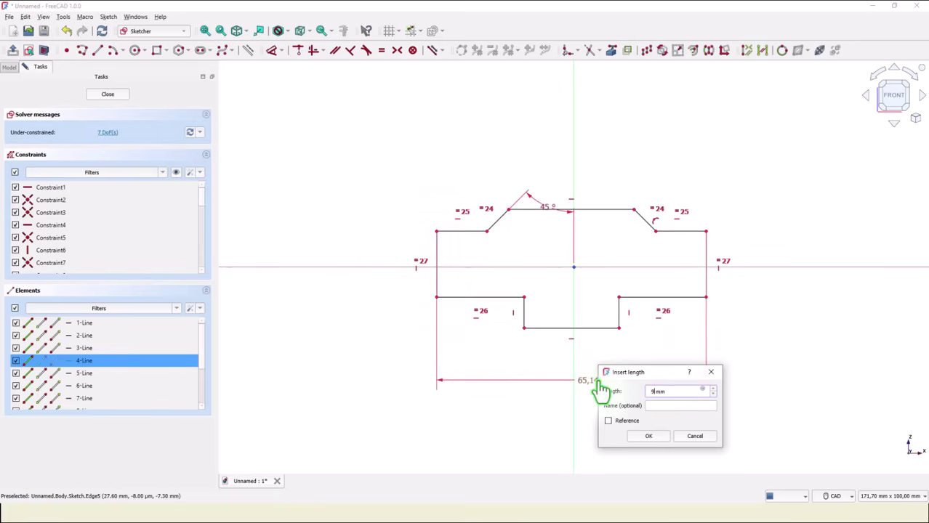
pyautogui.press('Return')
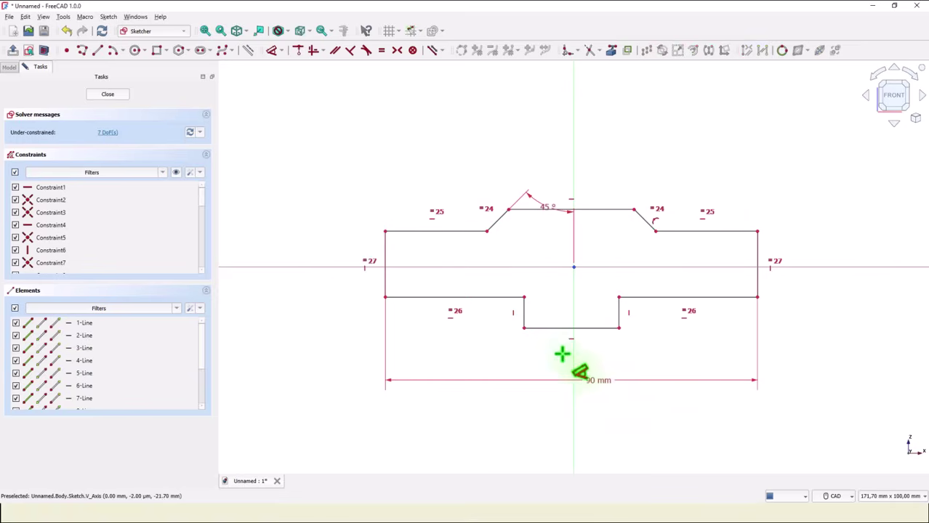
pyautogui.click(591, 329)
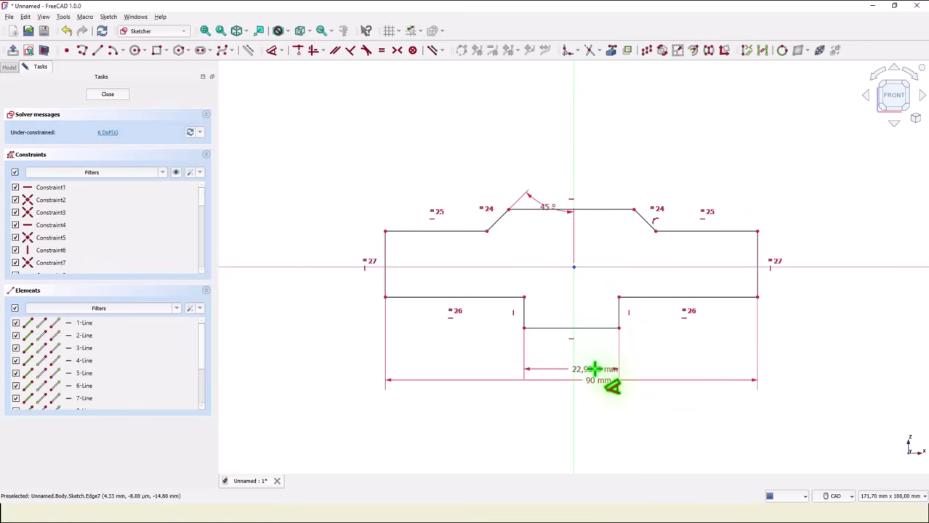
pyautogui.click(592, 359)
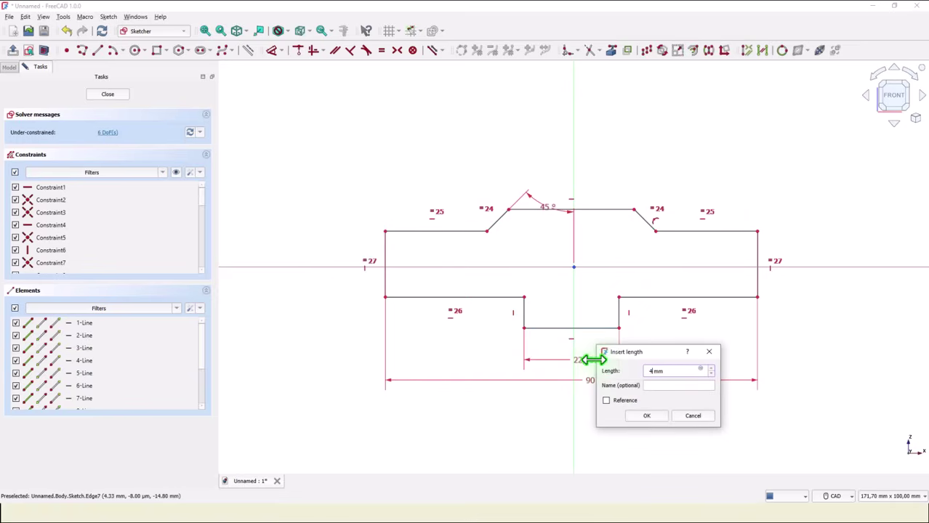
pyautogui.press('Return')
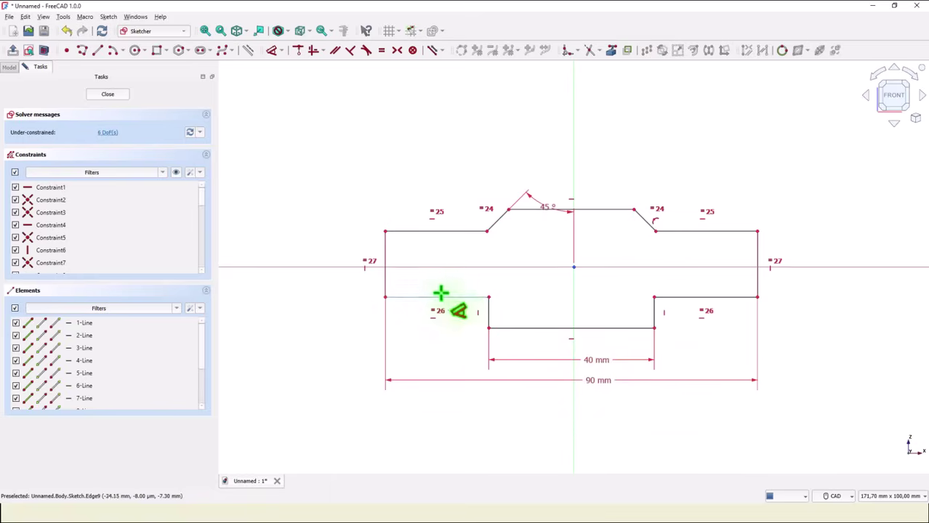
pyautogui.click(488, 231)
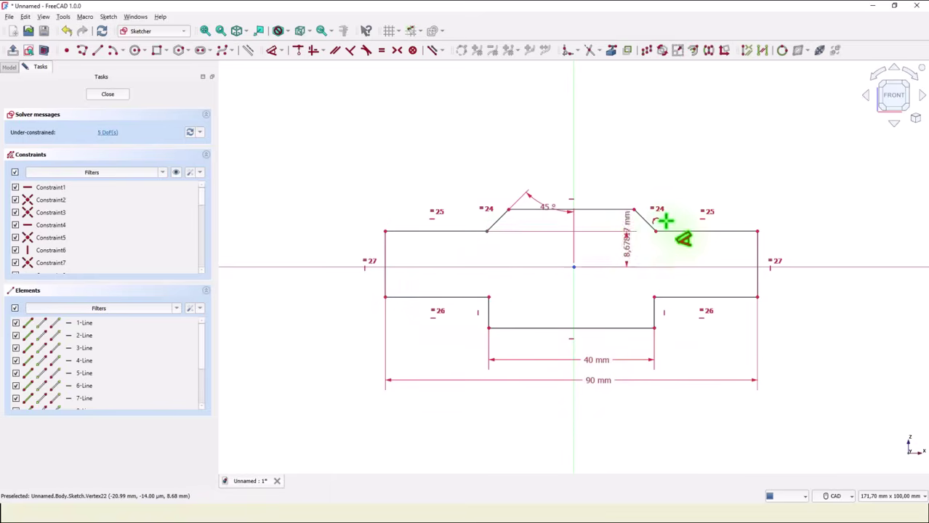
pyautogui.click(656, 231)
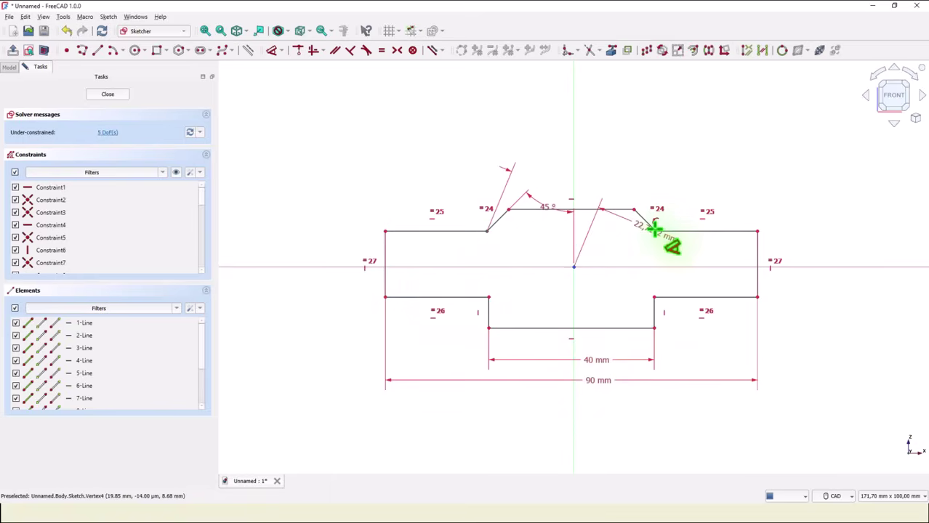
pyautogui.click(592, 160)
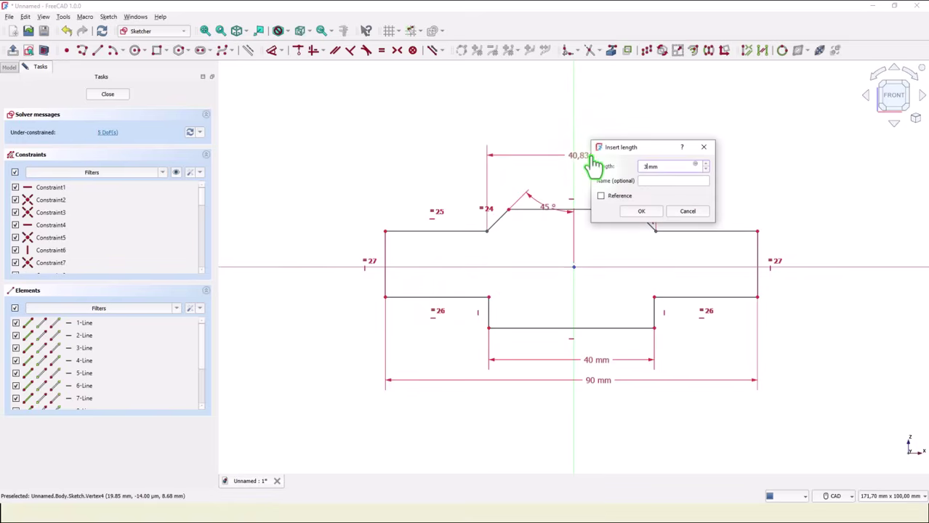
pyautogui.press('Return')
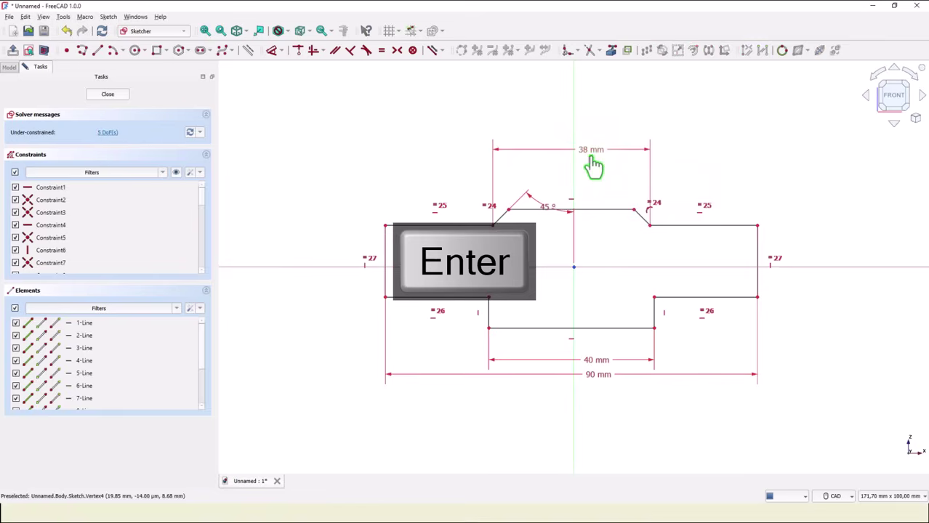
# Add the 15 mm right side height, 5 mm vertical offset and 10 mm lower height.
pyautogui.click(760, 243)
pyautogui.click(803, 254)
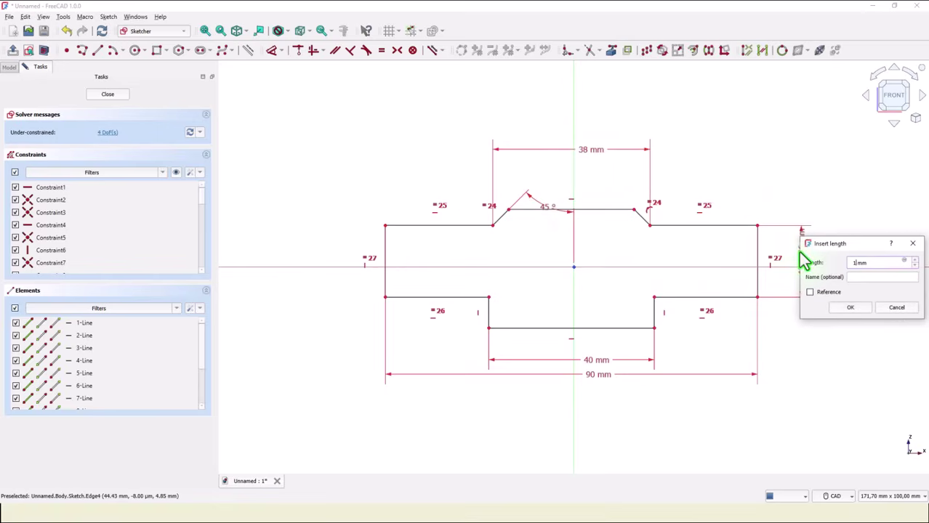
pyautogui.write('15')
pyautogui.press('Return')
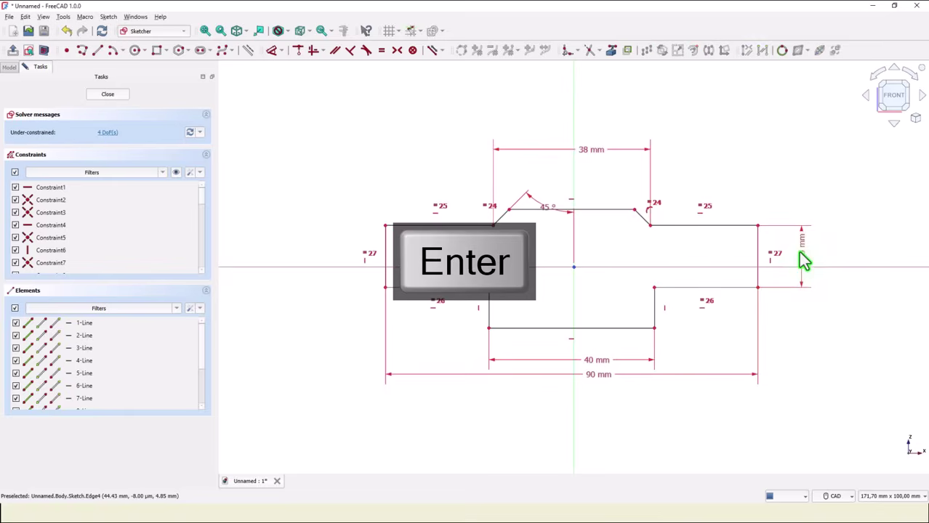
pyautogui.click(669, 284)
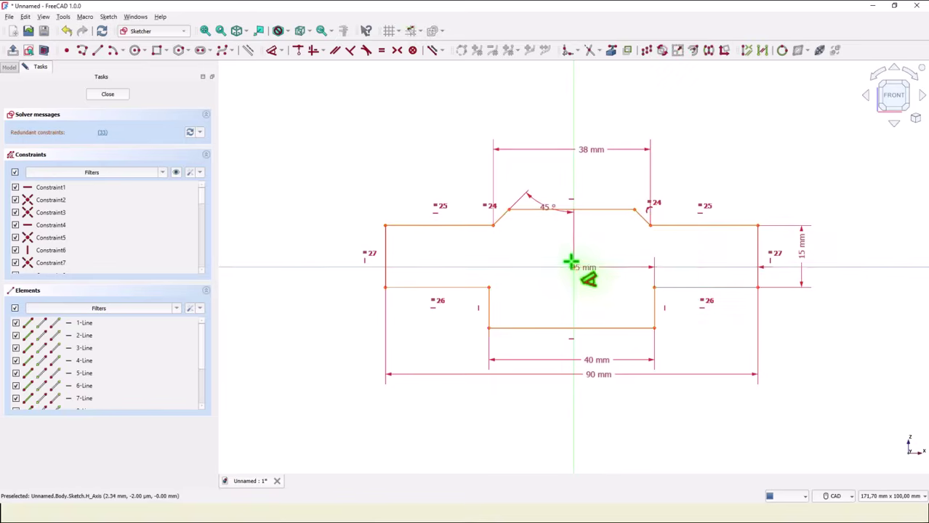
pyautogui.press('Escape')
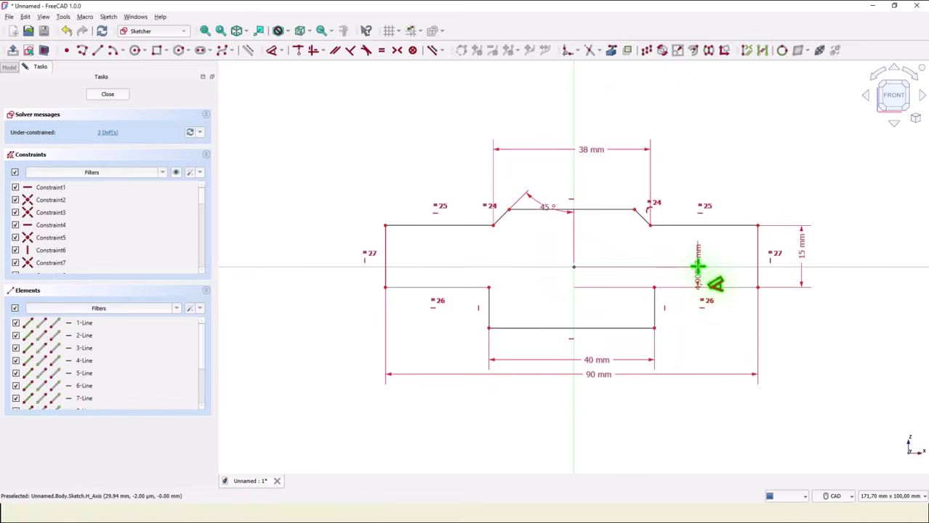
pyautogui.click(700, 267)
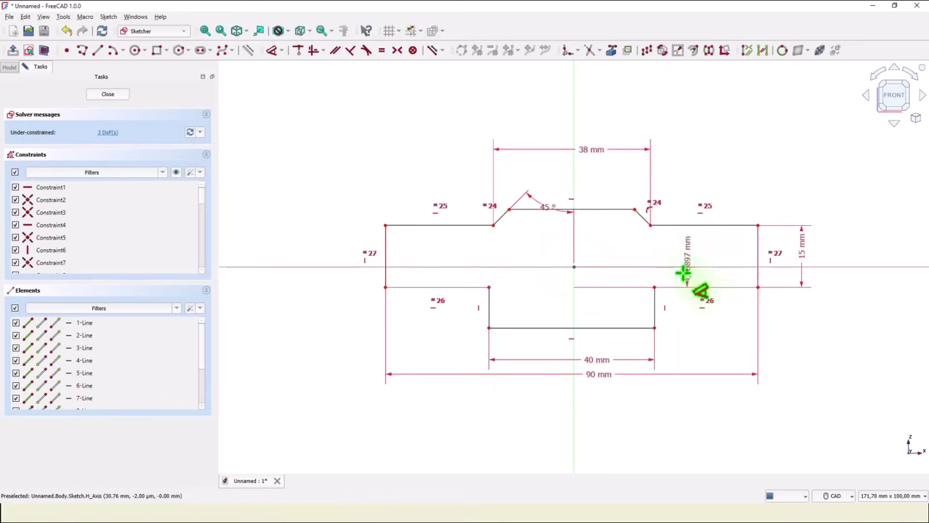
pyautogui.click(678, 338)
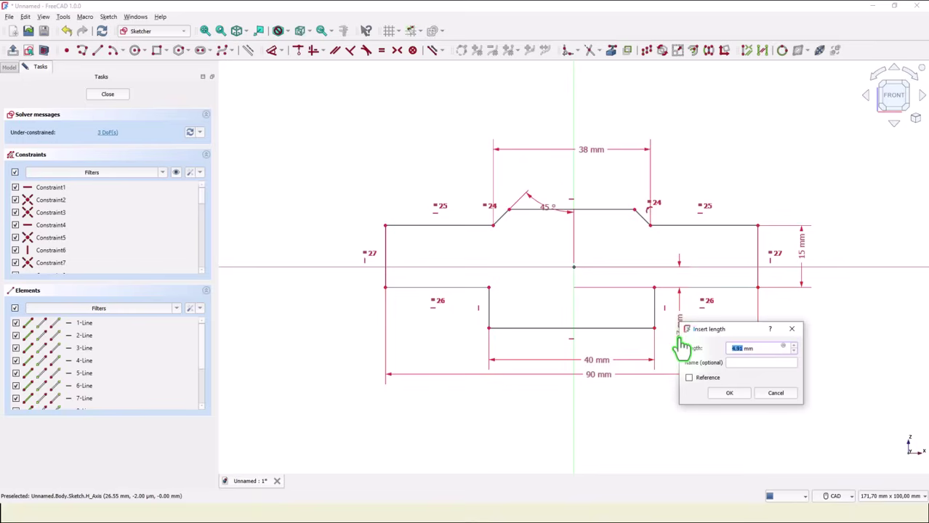
pyautogui.press('Return')
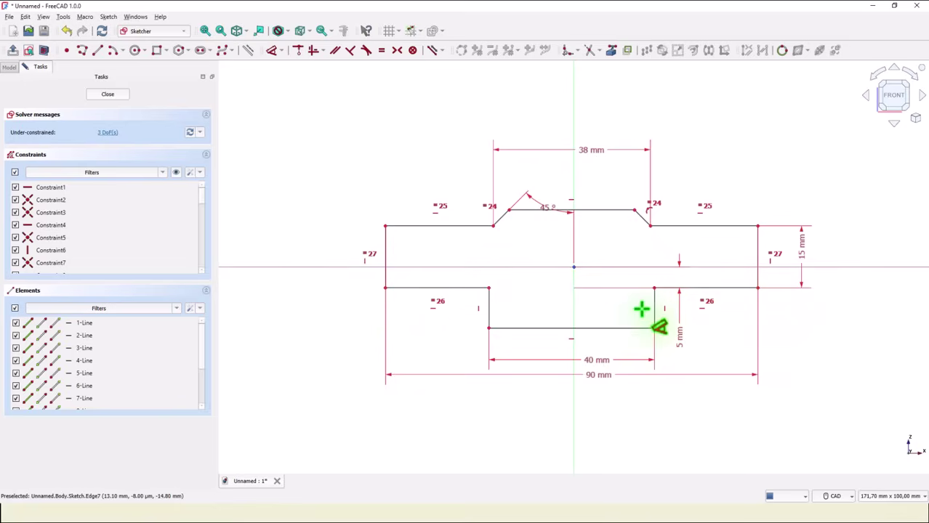
pyautogui.click(656, 314)
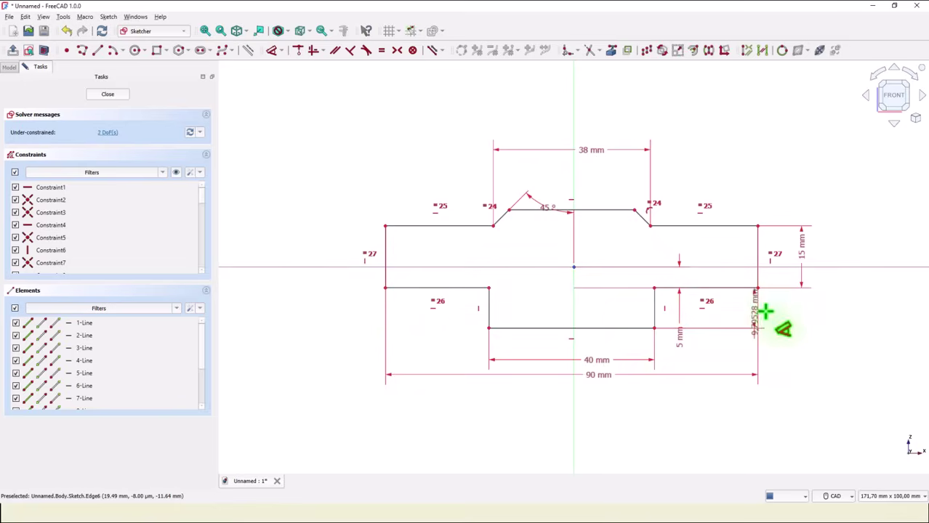
pyautogui.click(808, 311)
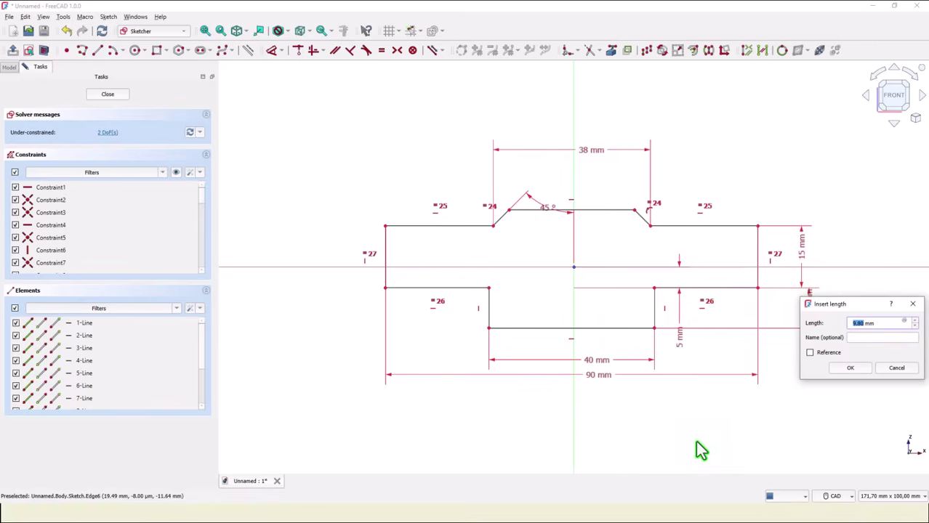
pyautogui.press('Return')
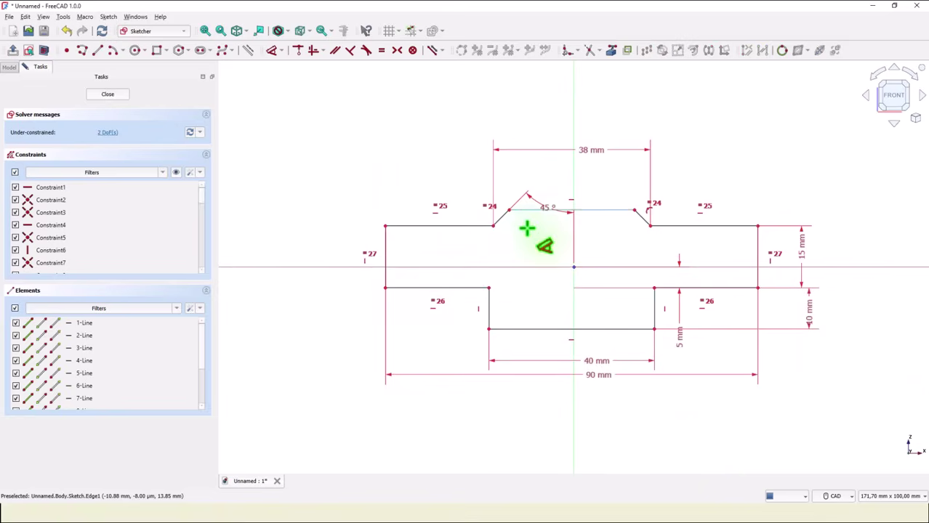
# Set the overall height to 31 mm and make the slope vertices symmetric about the vertical axis.
pyautogui.click(623, 209)
pyautogui.click(628, 328)
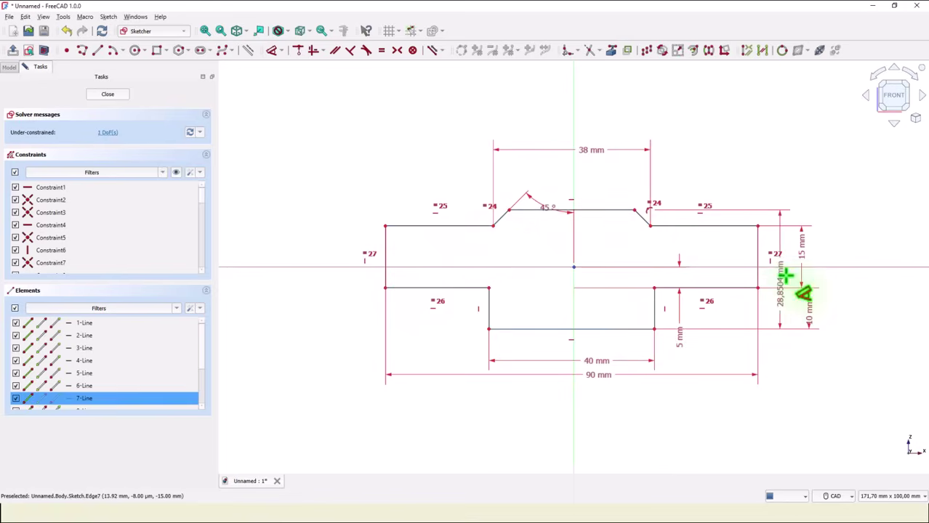
pyautogui.click(851, 252)
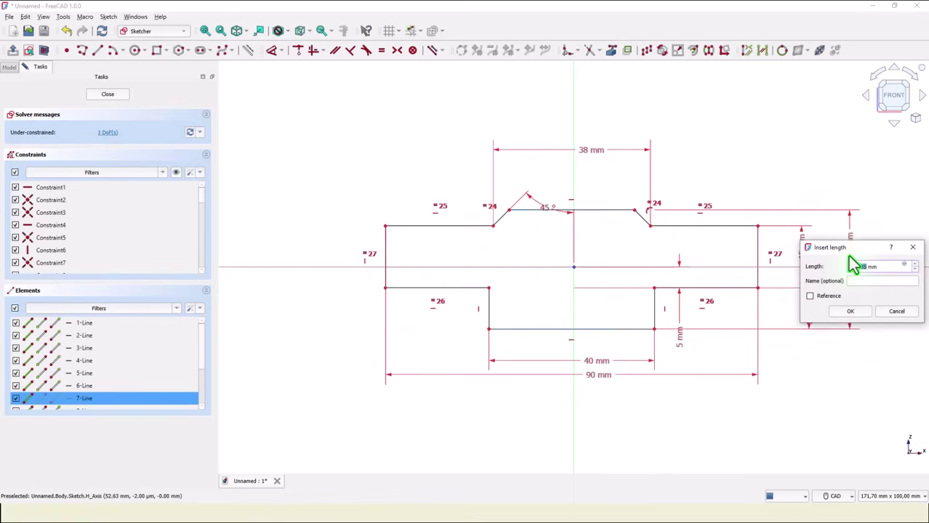
pyautogui.write('35')
pyautogui.press('Return')
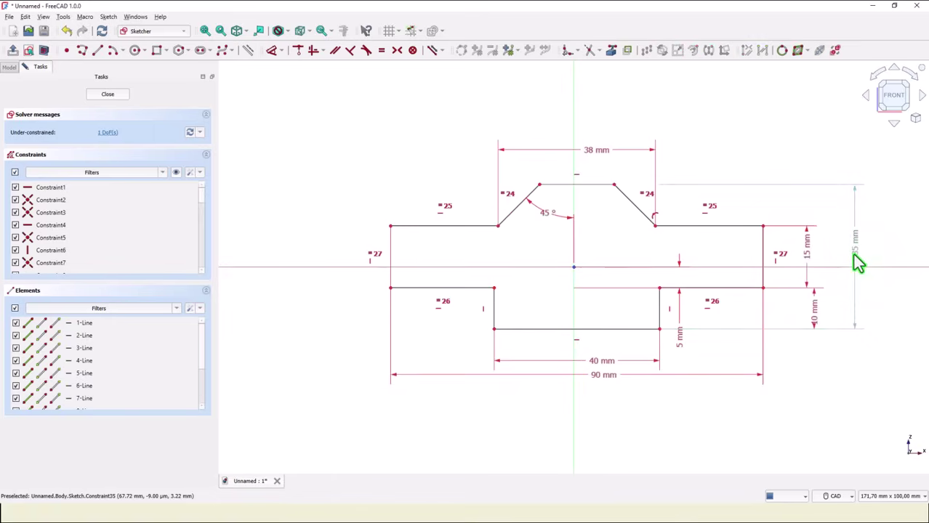
pyautogui.doubleClick(860, 258)
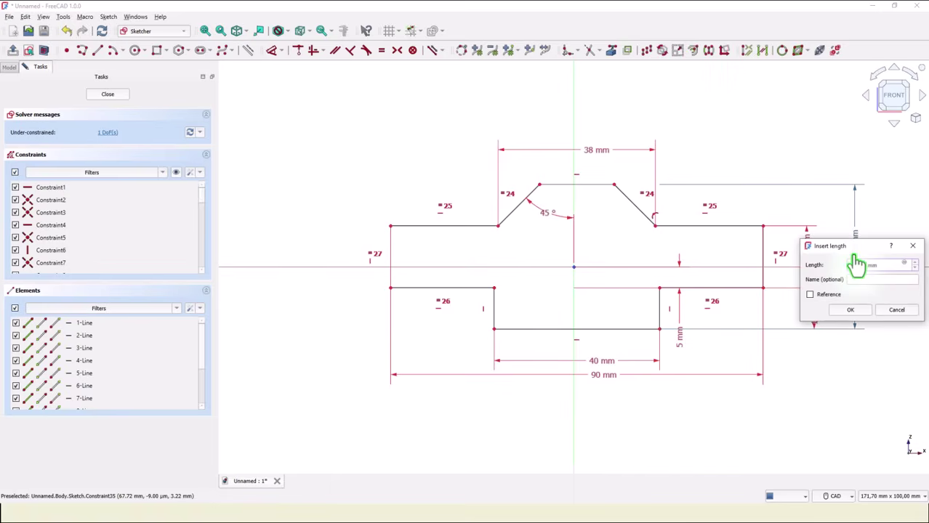
pyautogui.press('Return')
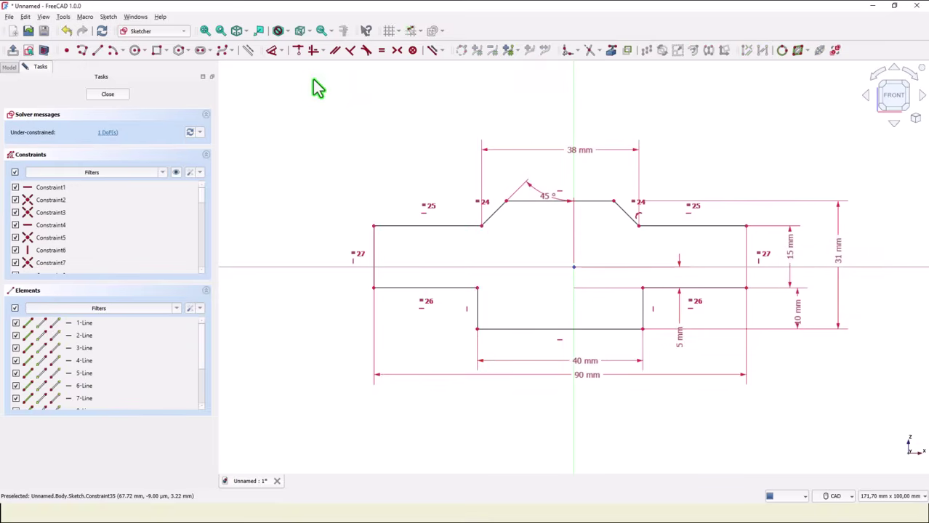
pyautogui.click(397, 50)
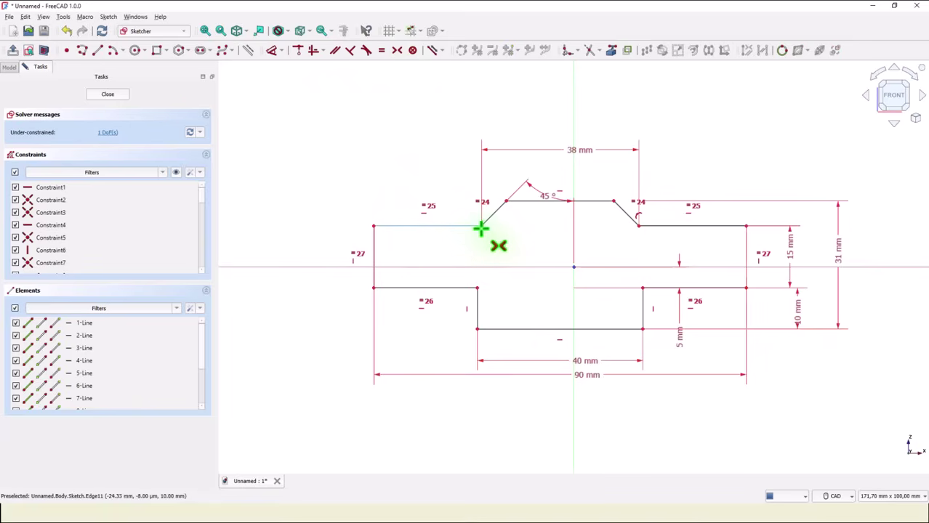
pyautogui.click(640, 229)
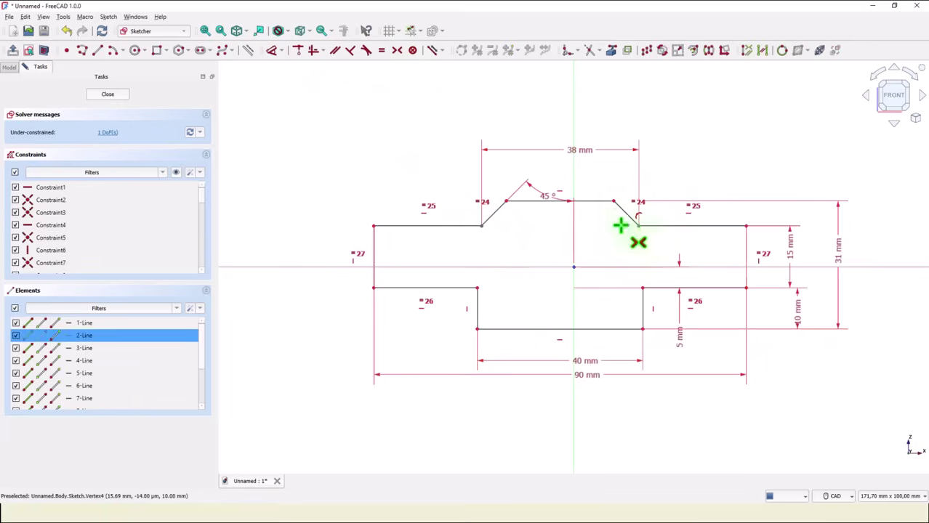
pyautogui.click(573, 108)
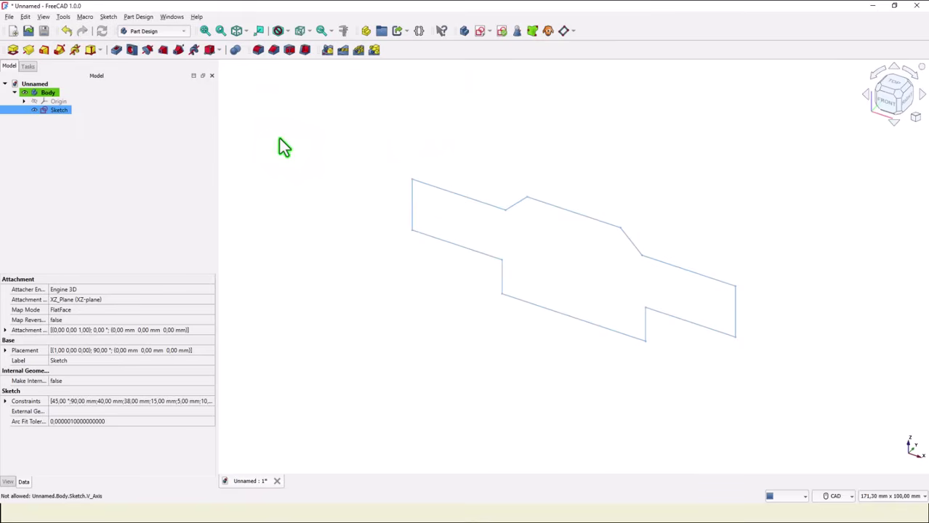
# Pad the profile 80 mm symmetric to its plane and fit the solid in view.
pyautogui.click(236, 34)
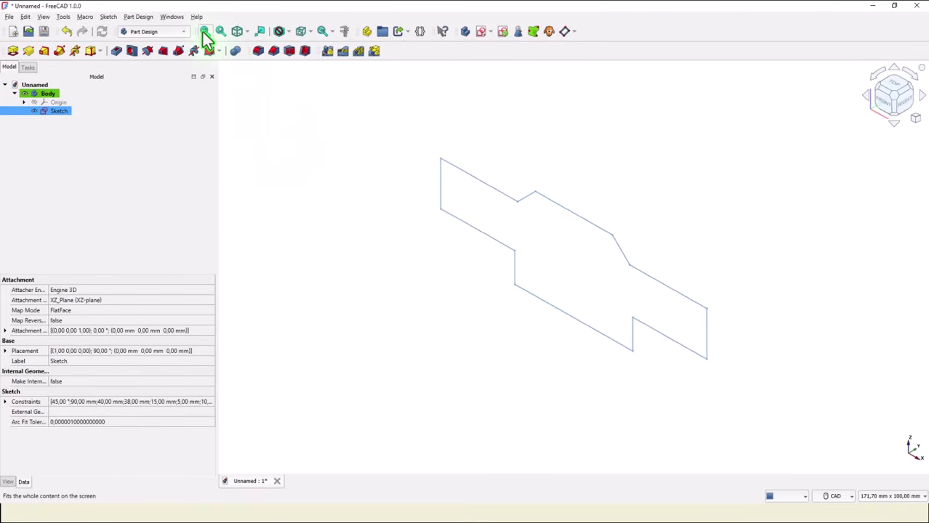
pyautogui.click(12, 51)
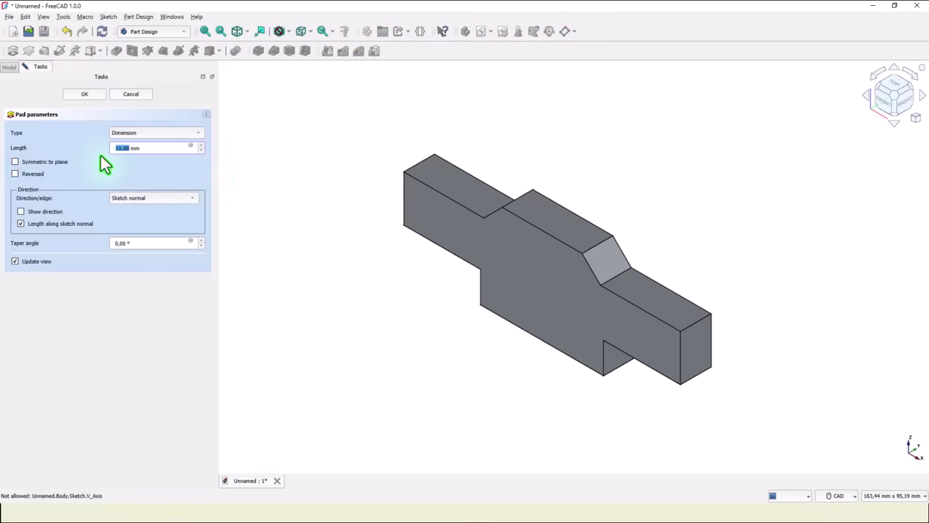
pyautogui.click(26, 163)
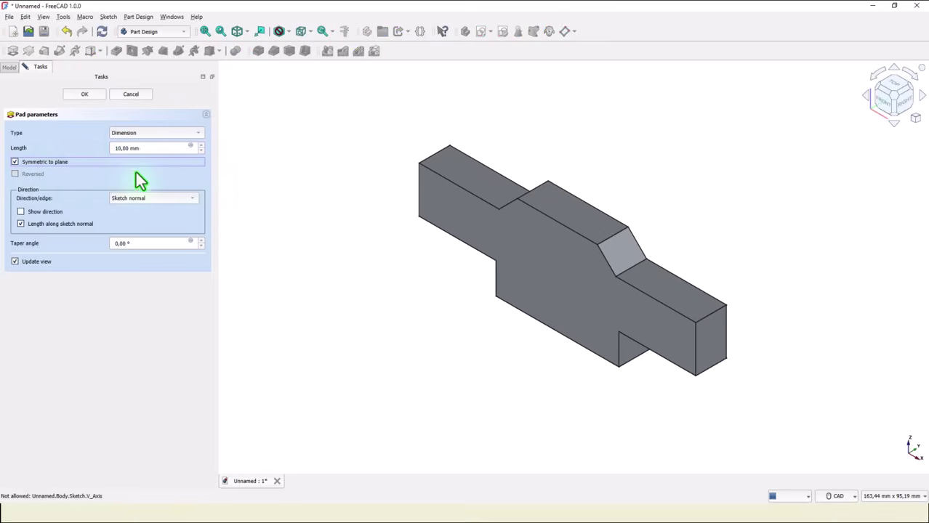
pyautogui.moveTo(148, 148); pyautogui.dragTo(75, 150)
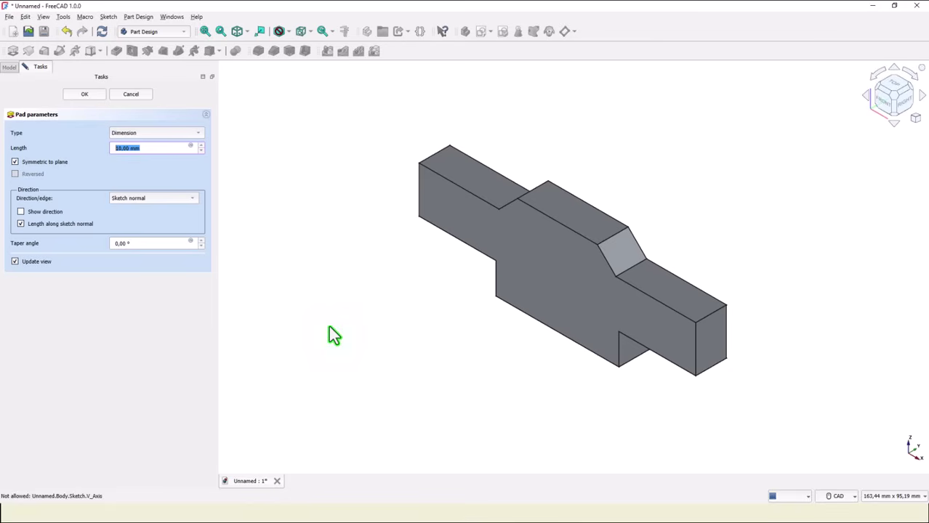
pyautogui.press('Return')
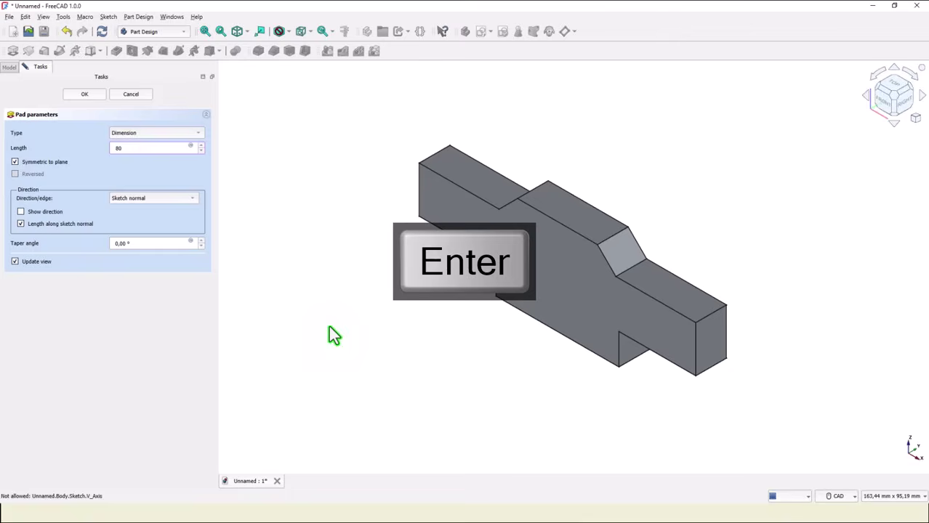
pyautogui.click(204, 31)
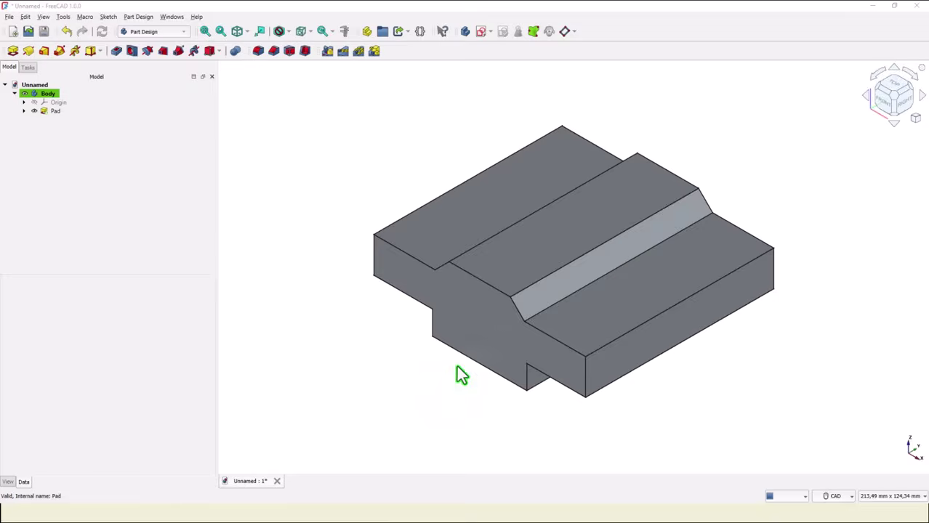
# On the block's front face, sketch a square centred near the left step's inner corner.
pyautogui.click(488, 321)
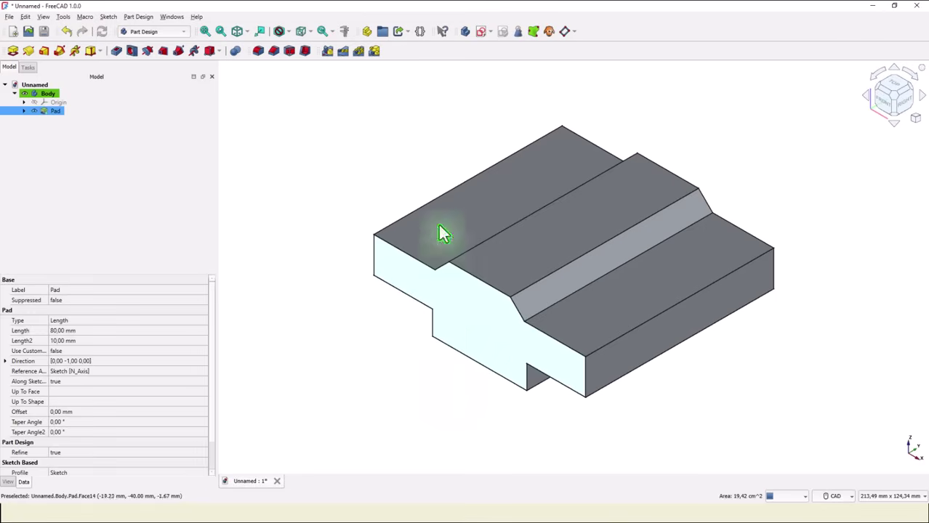
pyautogui.click(481, 32)
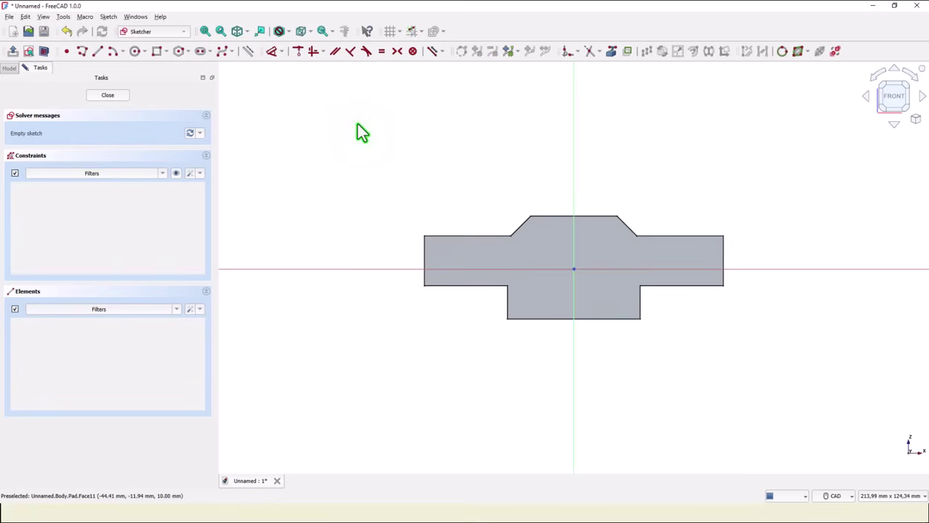
pyautogui.click(187, 52)
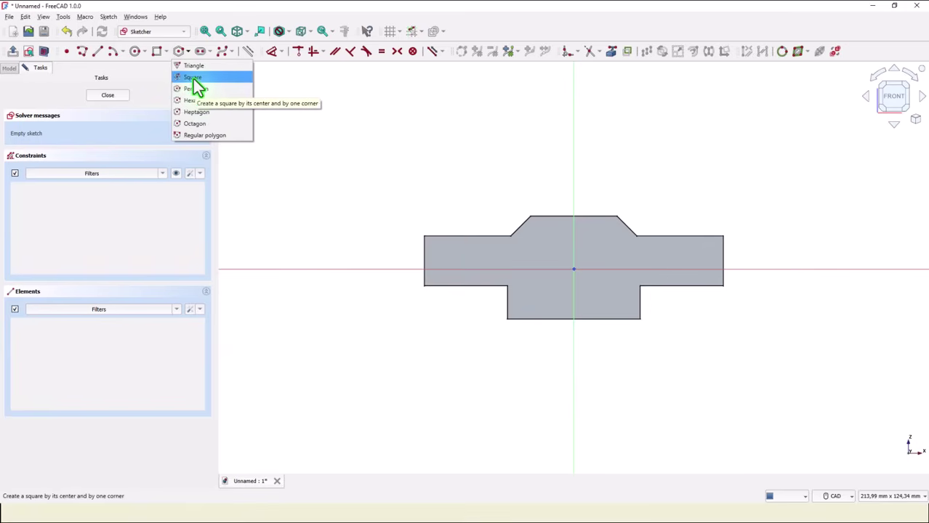
pyautogui.click(193, 79)
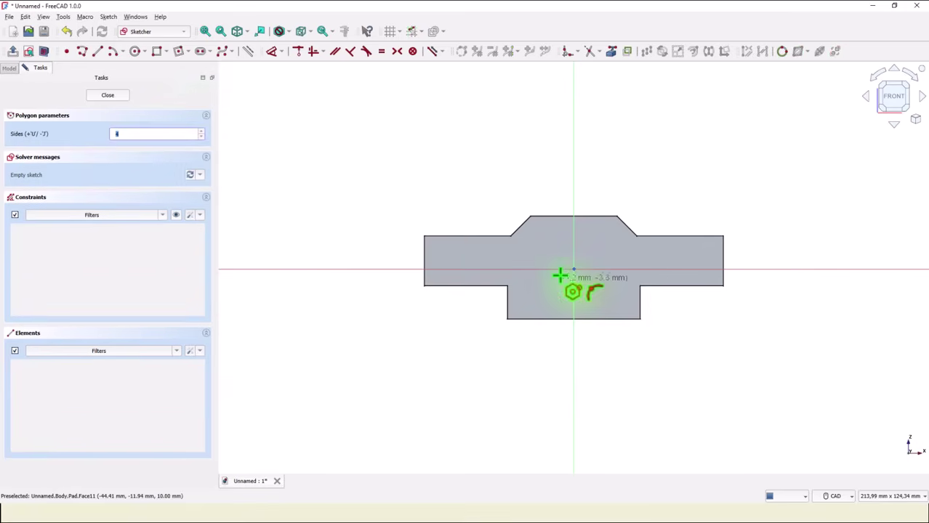
pyautogui.scroll(1, 559, 274)
pyautogui.scroll(3, 473, 312)
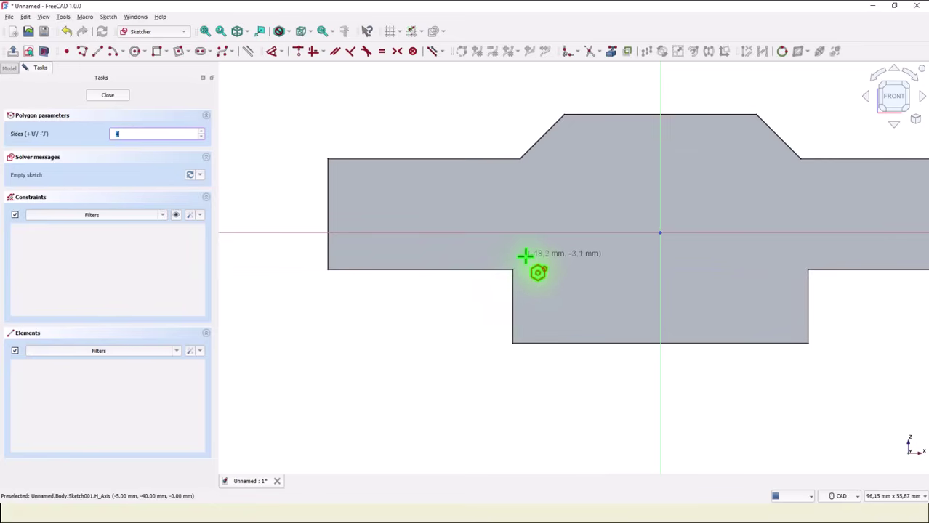
pyautogui.click(524, 255)
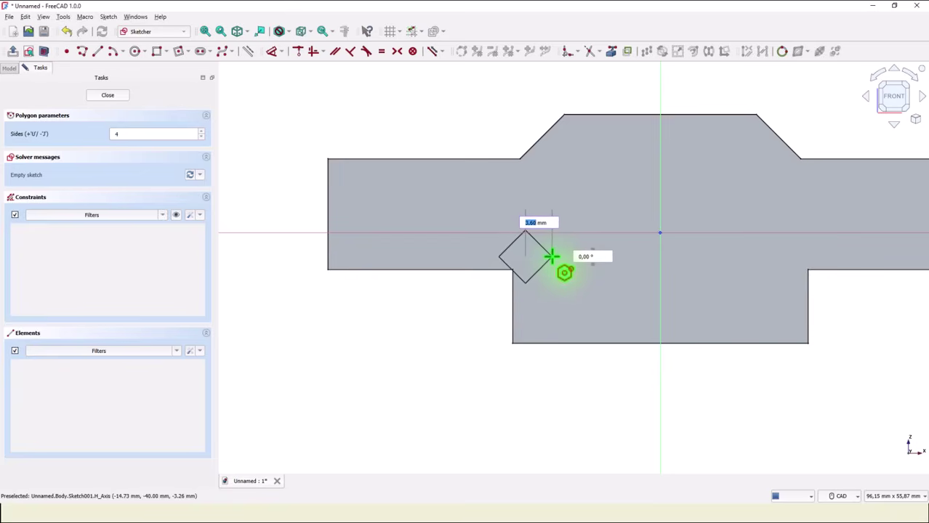
pyautogui.click(551, 256)
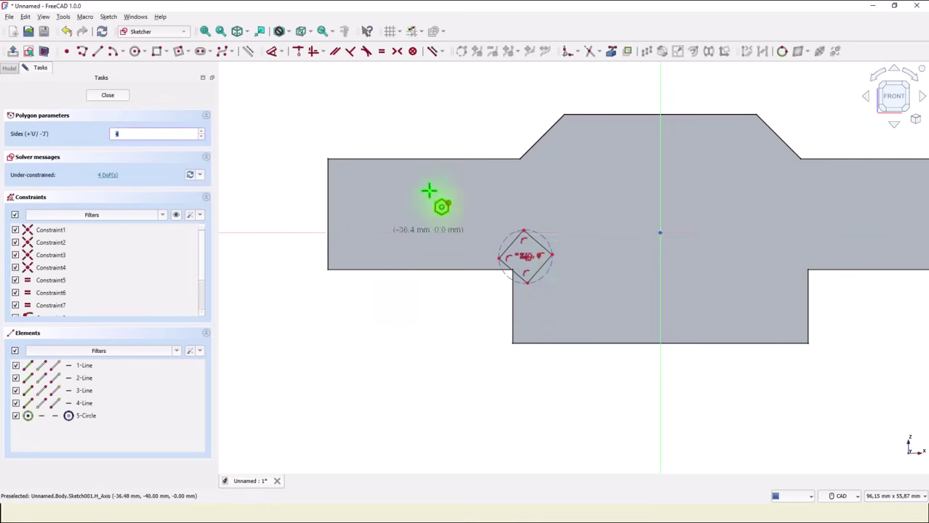
# Reference the step's bottom and vertical edges and attach square corners onto them.
pyautogui.click(609, 54)
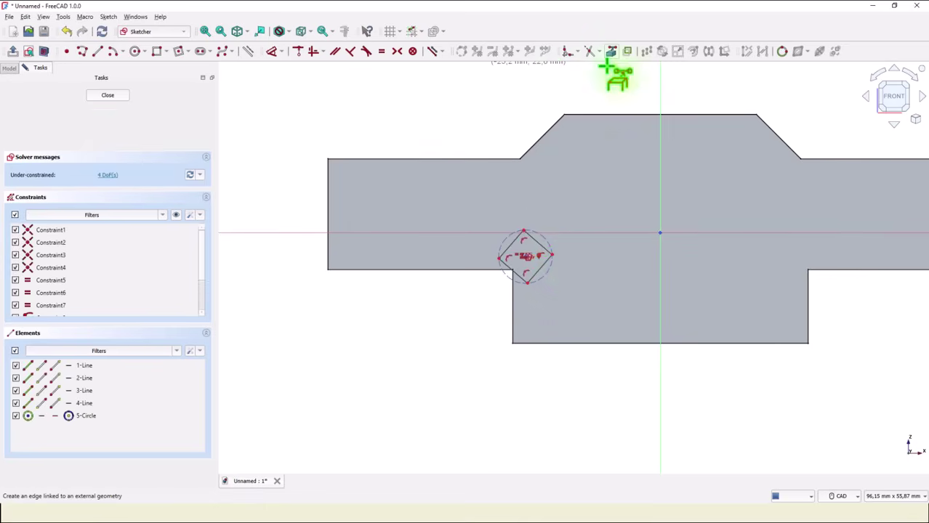
pyautogui.click(482, 273)
pyautogui.click(512, 305)
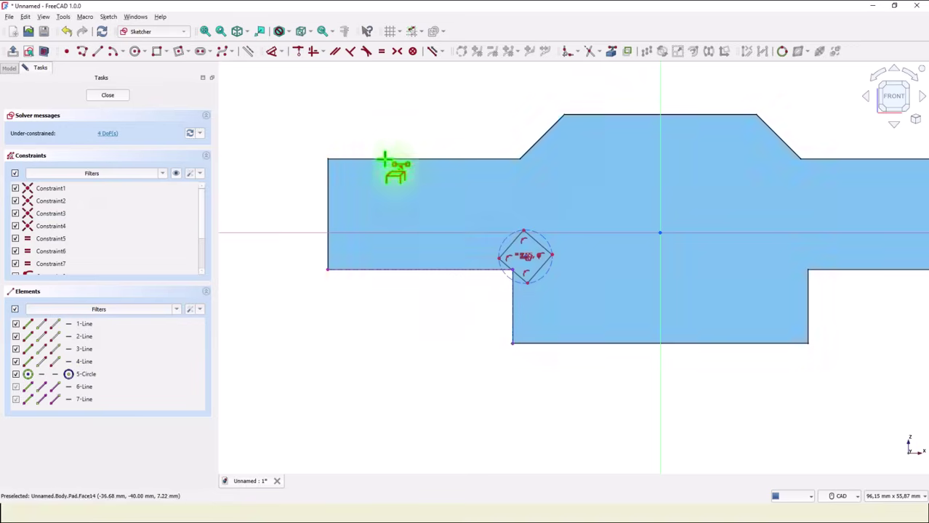
pyautogui.click(309, 54)
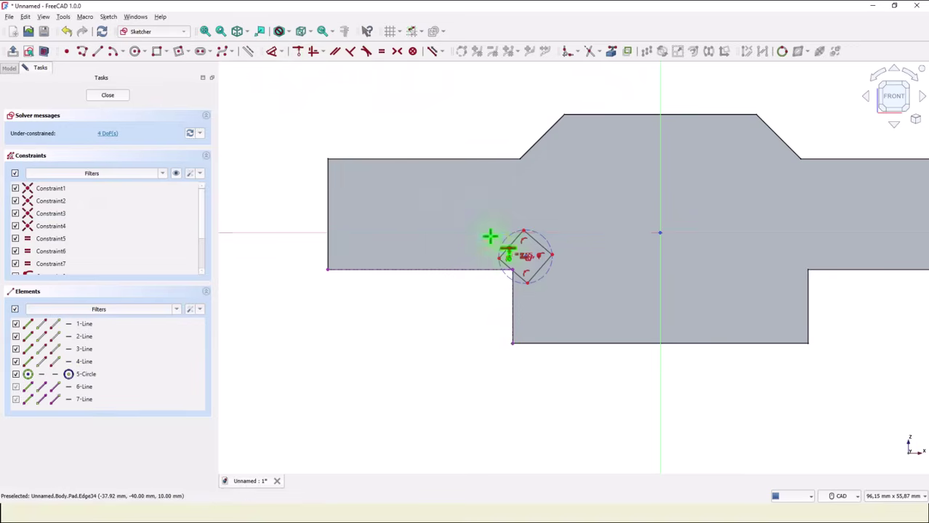
pyautogui.click(472, 271)
pyautogui.click(543, 287)
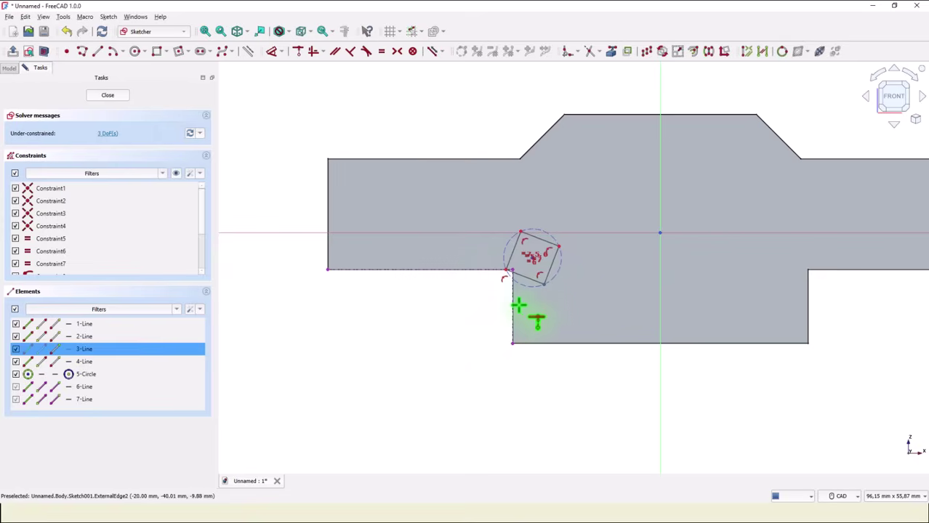
pyautogui.click(513, 307)
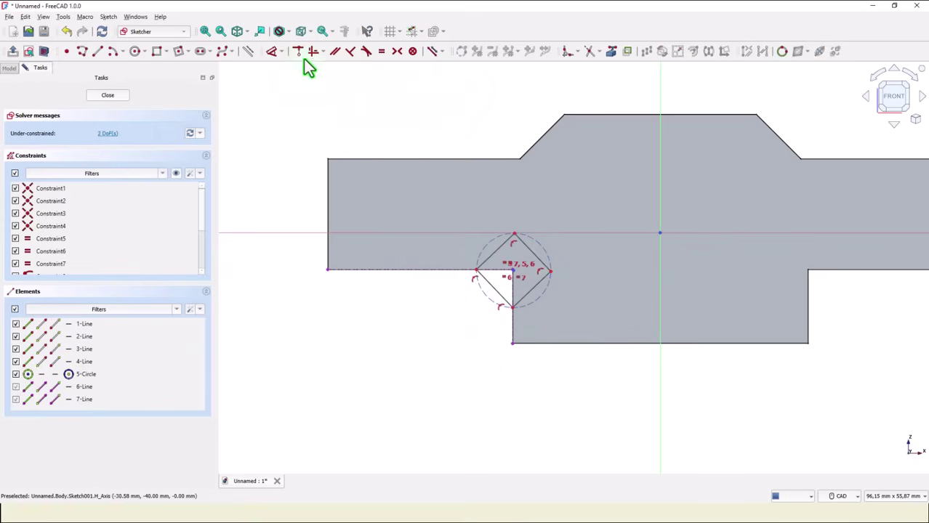
# Give the square a 3 mm side, align its corners horizontally, and close the sketch.
pyautogui.click(271, 51)
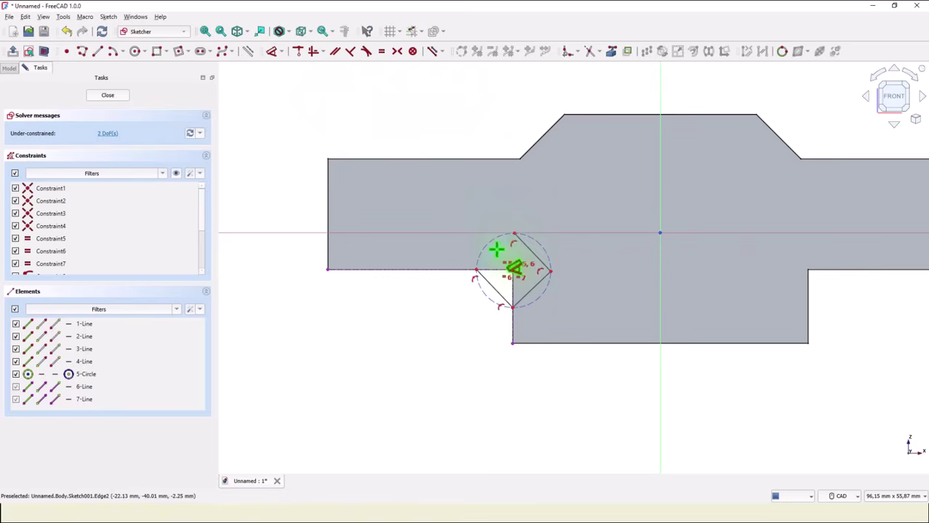
pyautogui.click(498, 250)
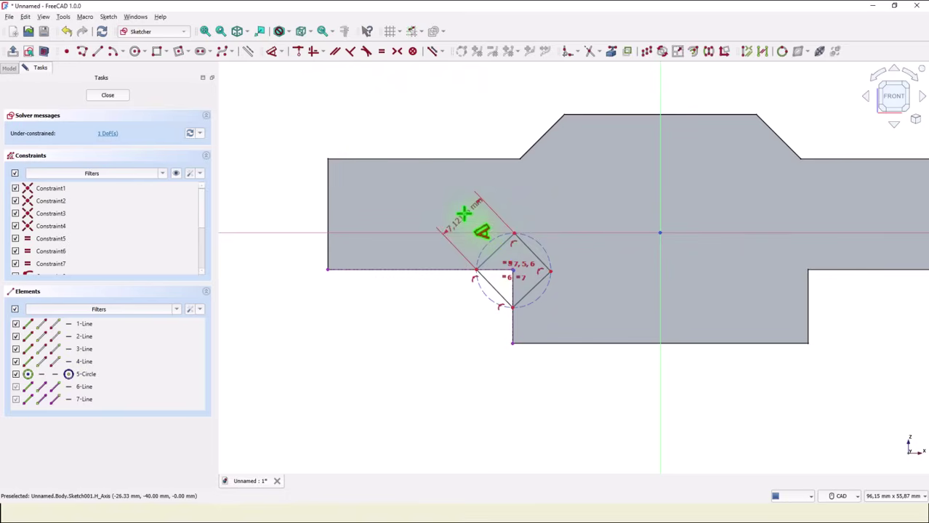
pyautogui.click(465, 215)
pyautogui.press('Return')
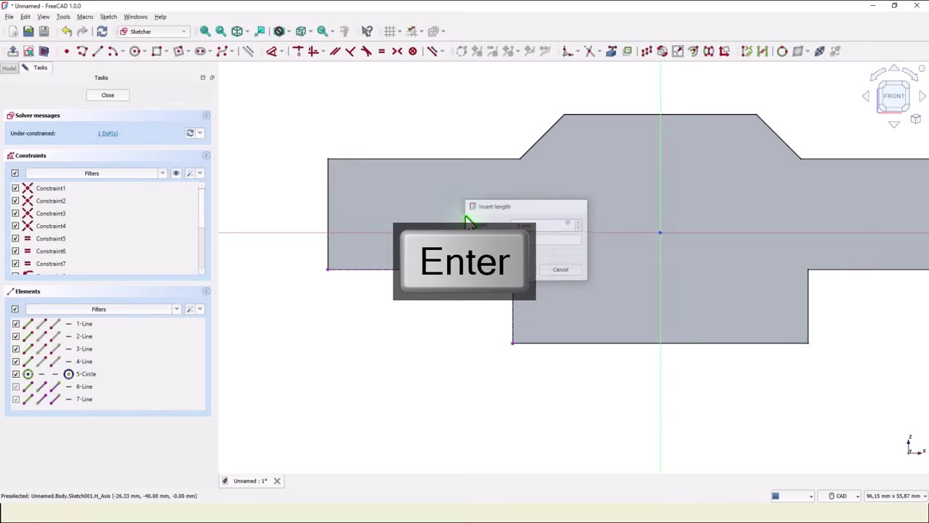
pyautogui.scroll(4, 556, 275)
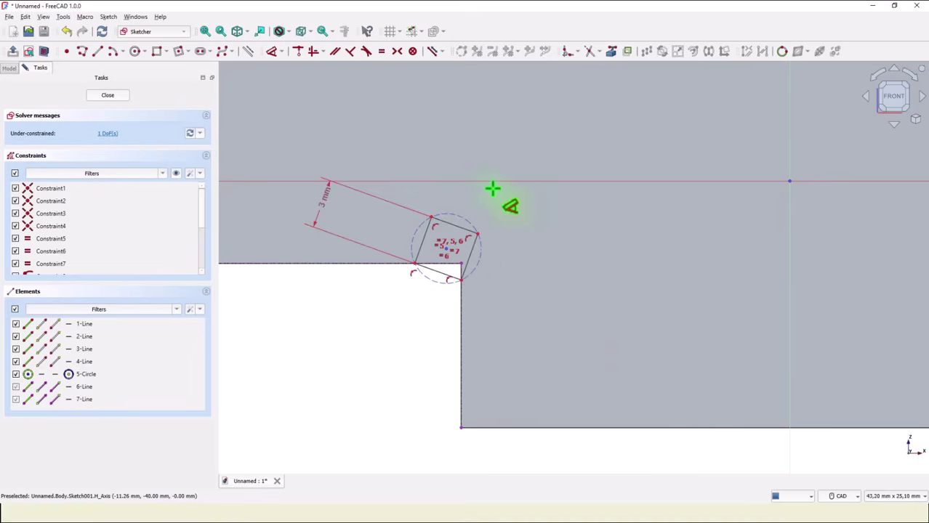
pyautogui.click(314, 52)
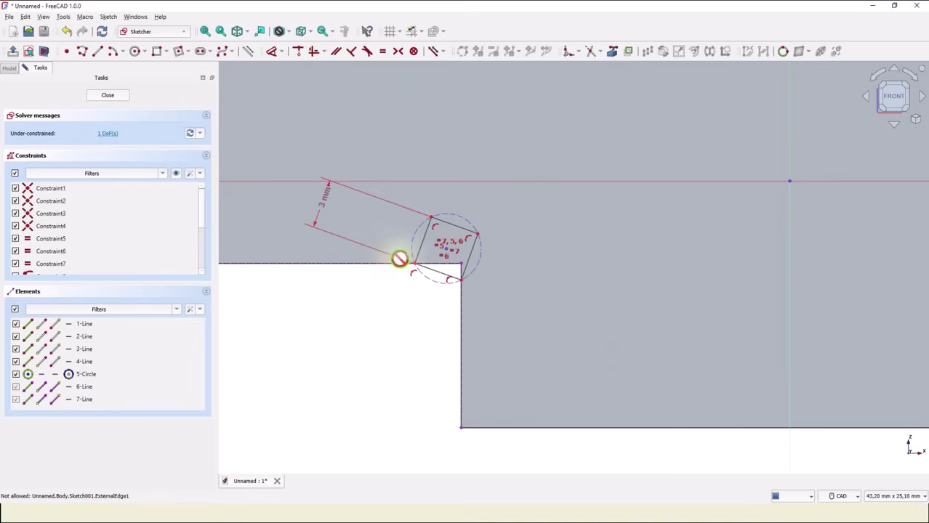
pyautogui.click(412, 264)
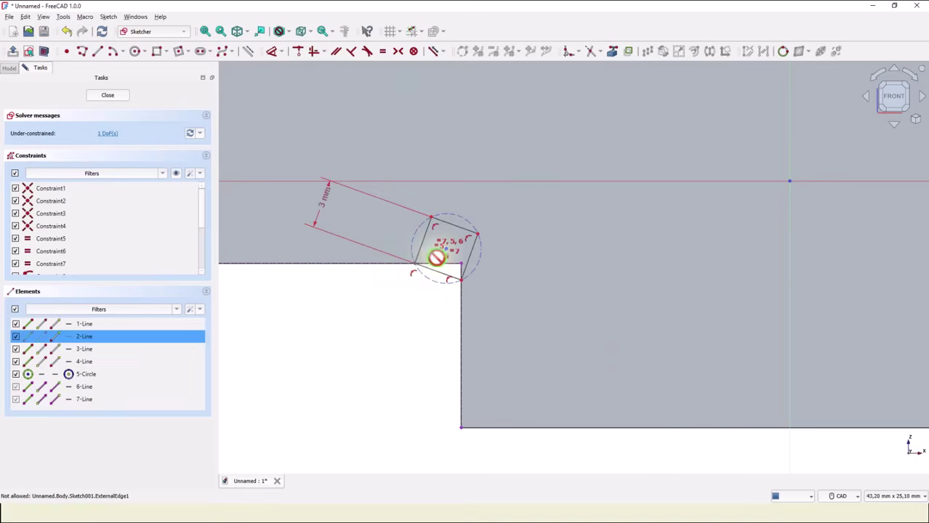
pyautogui.click(476, 235)
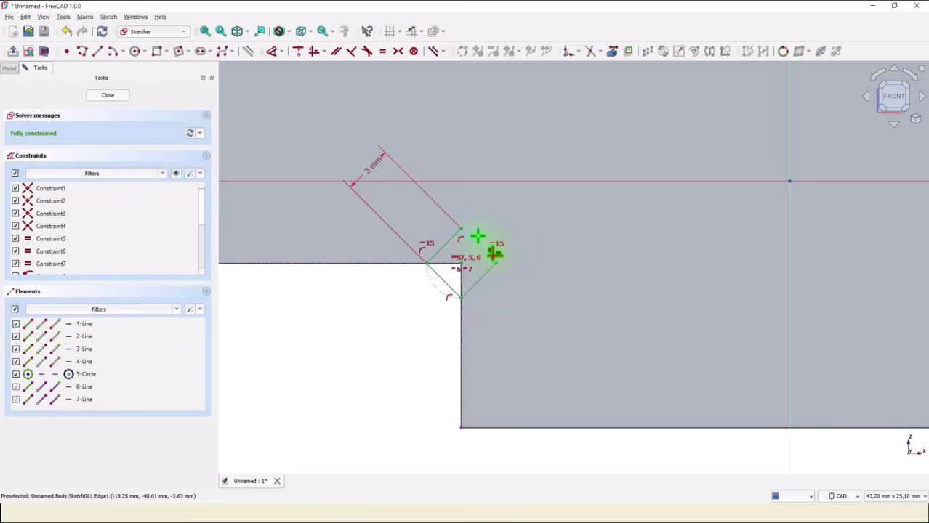
pyautogui.click(108, 95)
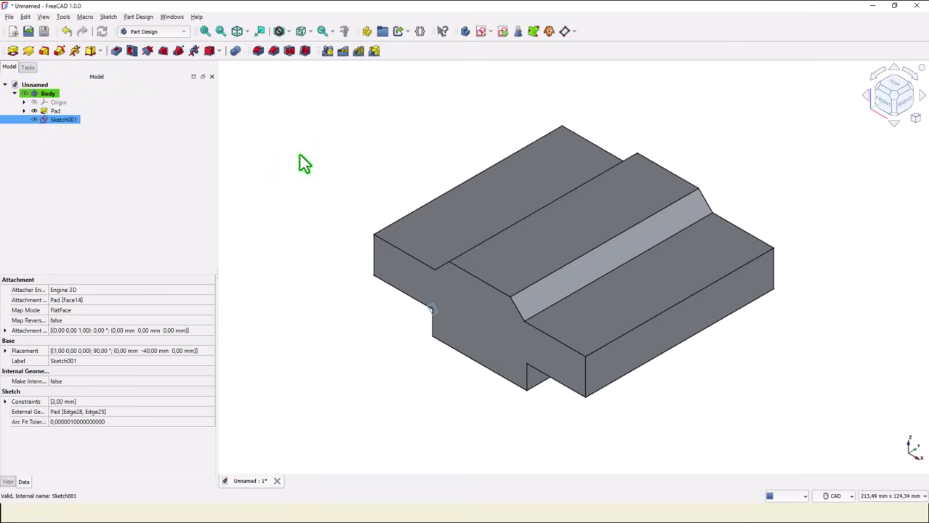
# Pocket the square profile Through all to cut a lengthwise groove.
pyautogui.click(117, 54)
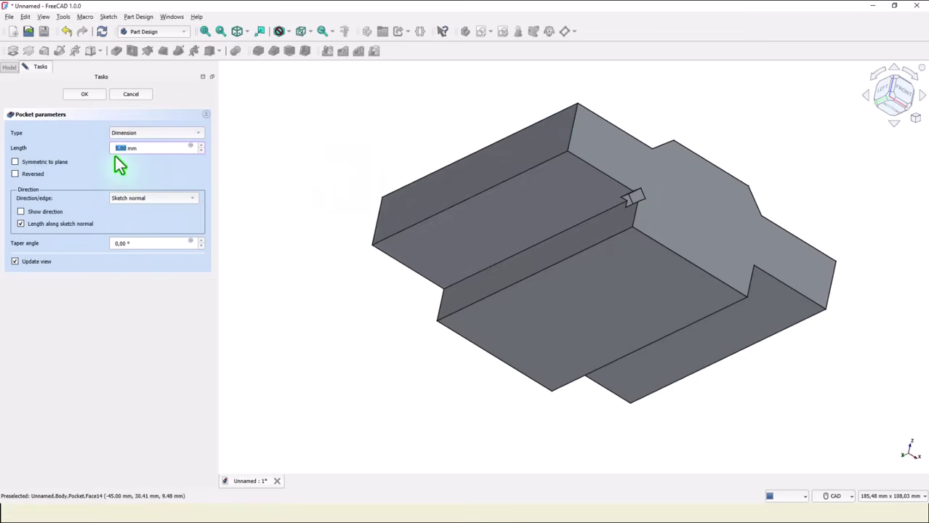
pyautogui.click(149, 133)
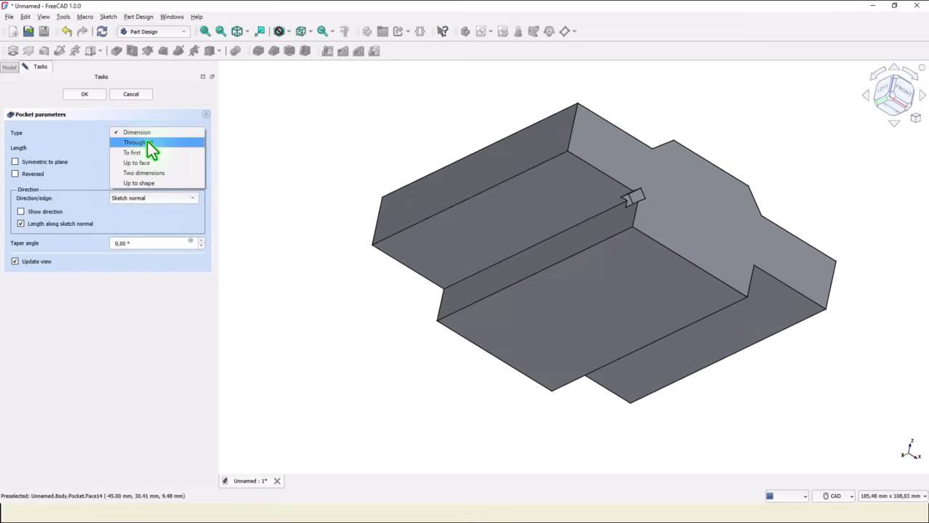
pyautogui.click(148, 141)
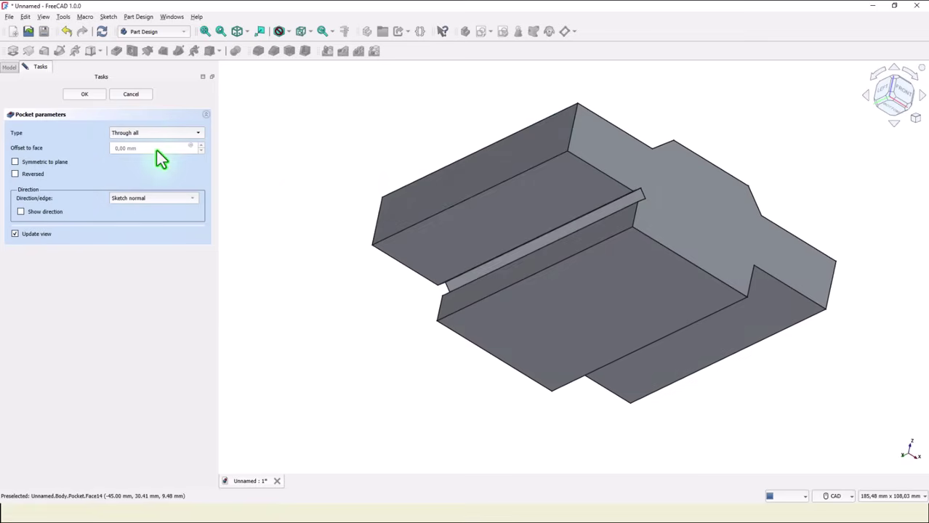
pyautogui.click(90, 94)
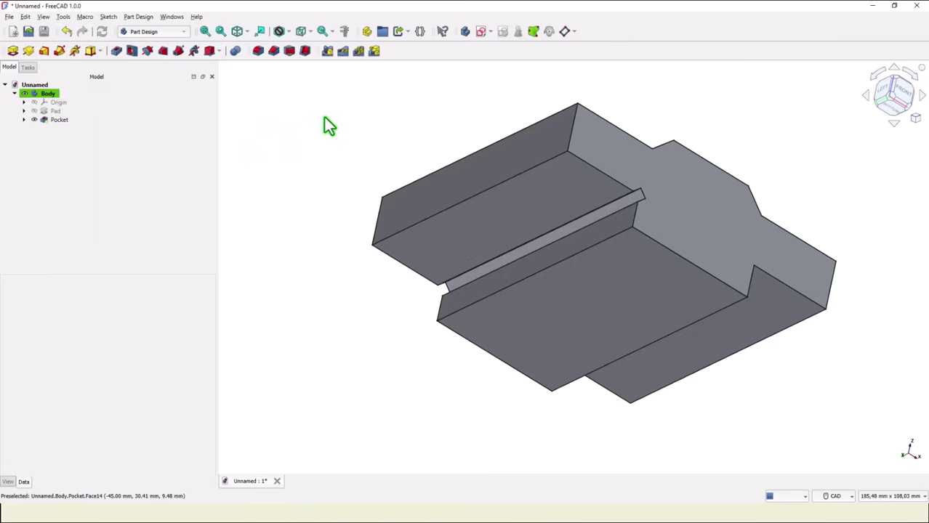
# In isometric view, select the Pocket feature and start a Mirrored copy of it.
pyautogui.click(237, 32)
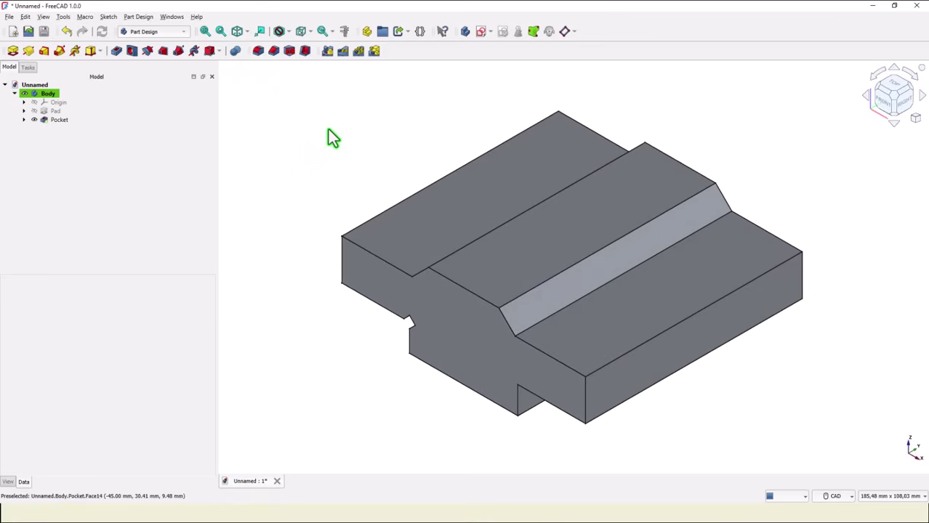
pyautogui.click(56, 120)
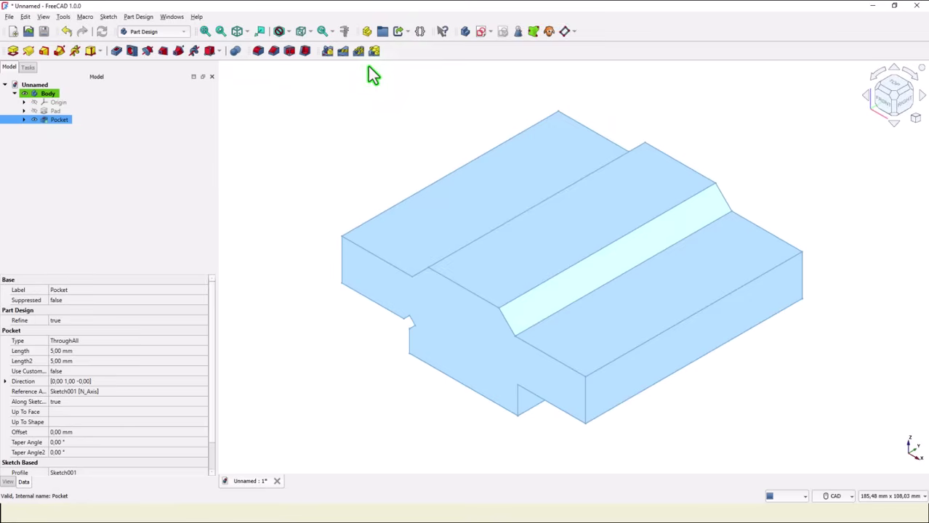
pyautogui.click(326, 52)
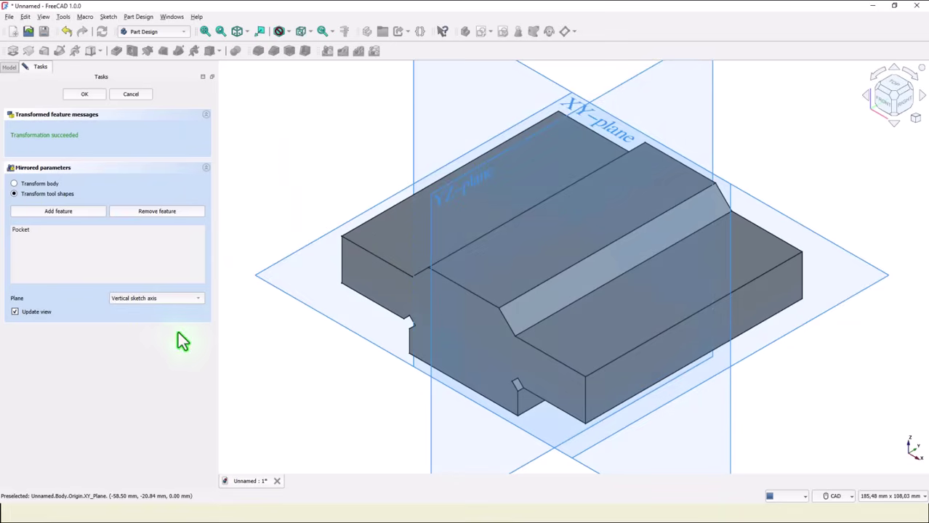
# Set the mirror plane to Base YZ plane and confirm the mirrored groove.
pyautogui.click(166, 302)
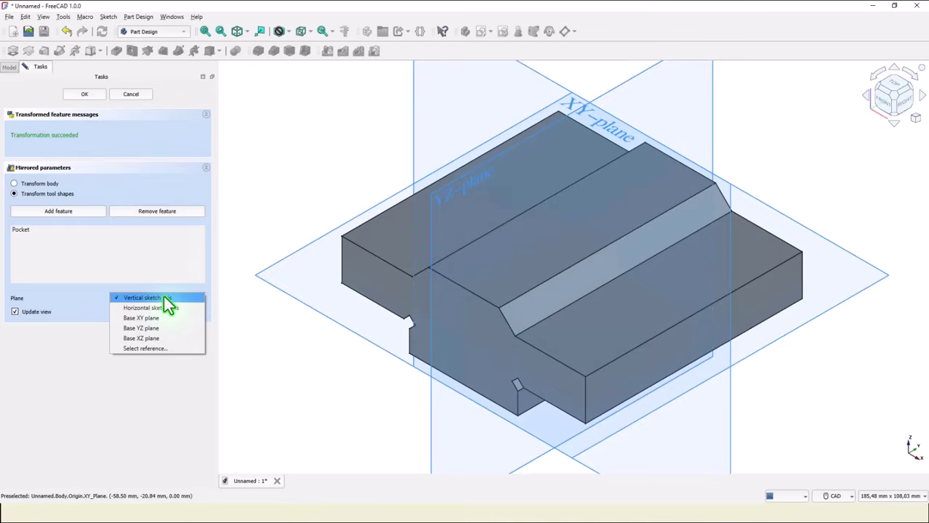
pyautogui.click(156, 328)
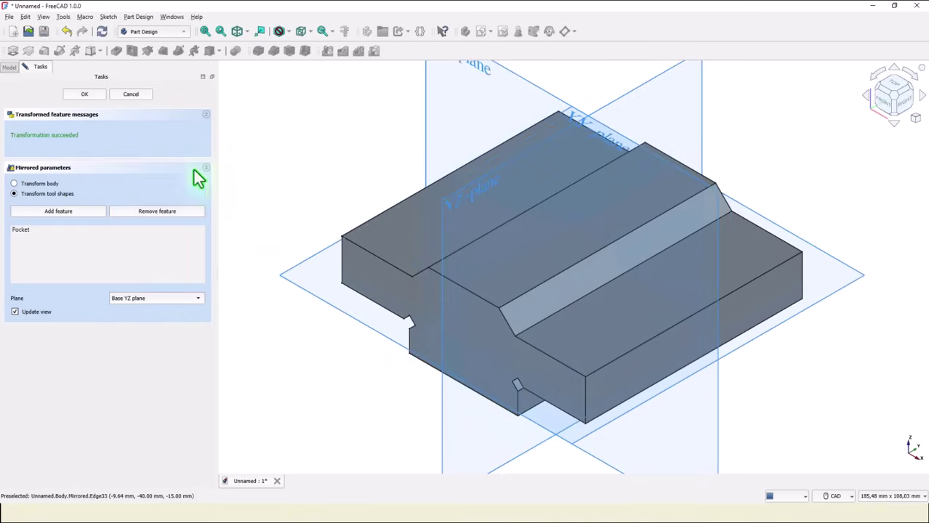
pyautogui.click(86, 95)
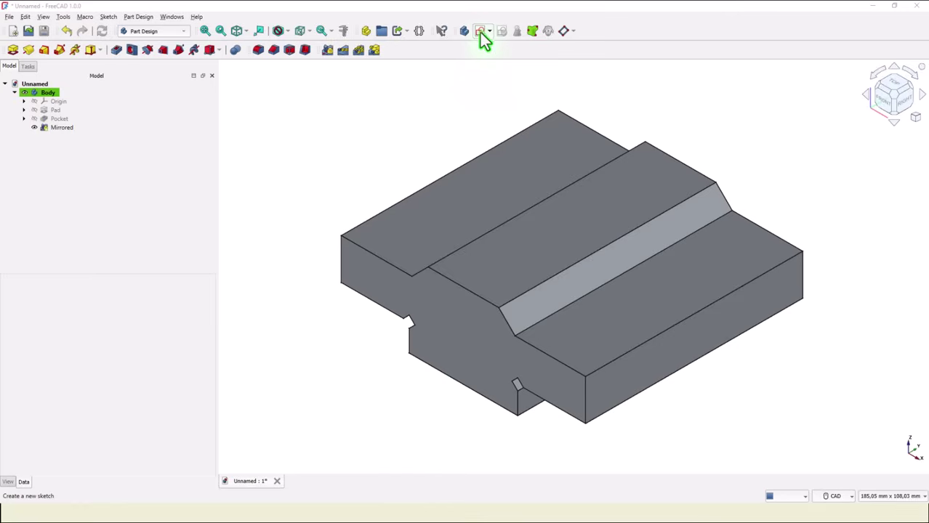
pyautogui.click(482, 33)
# Sketch on the YZ plane with section view, referencing the block's left and right end edges.
pyautogui.click(443, 202)
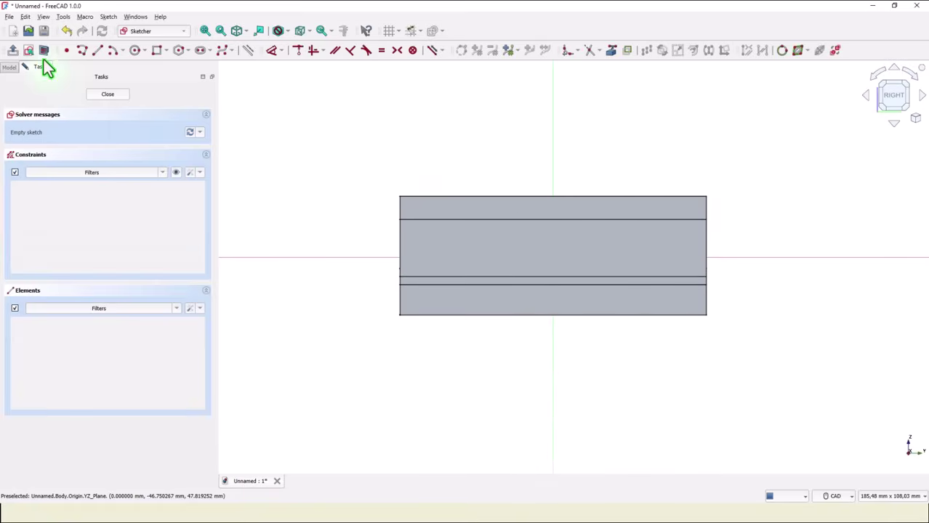
pyautogui.click(44, 51)
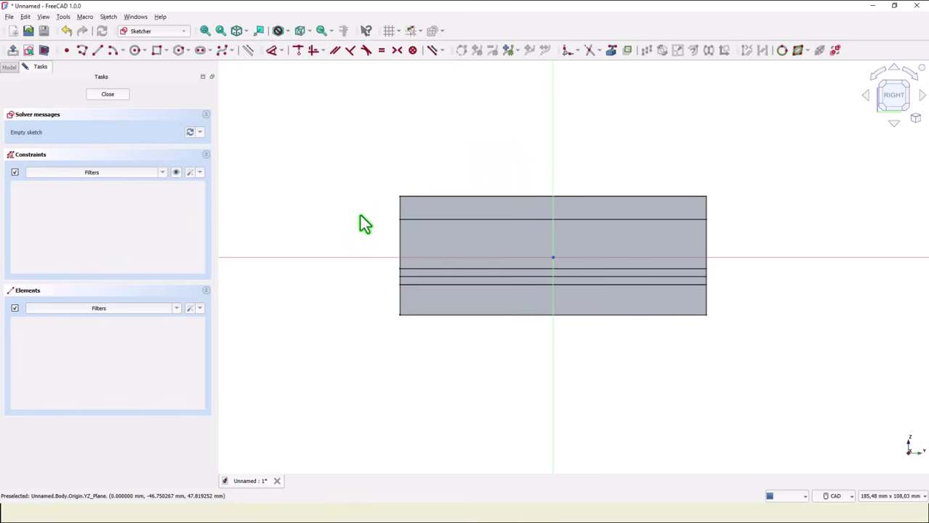
pyautogui.click(612, 50)
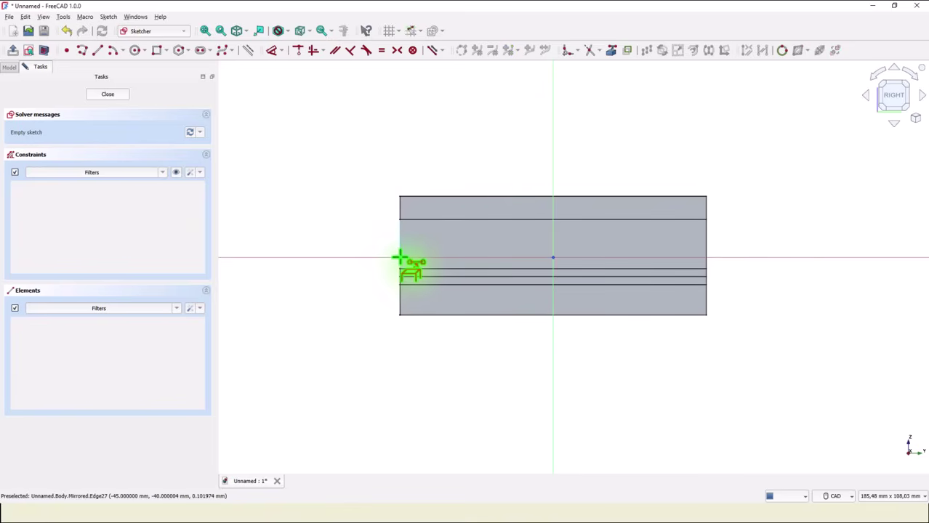
pyautogui.click(399, 258)
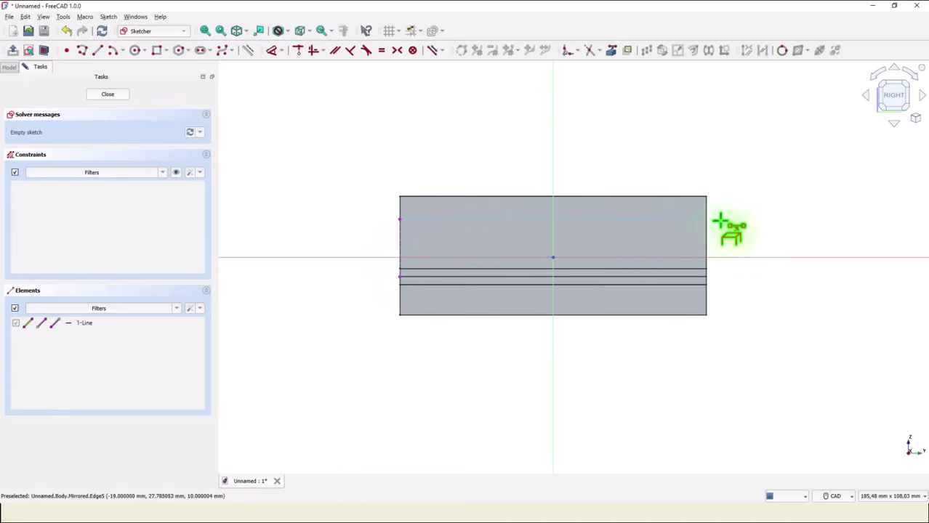
pyautogui.click(702, 241)
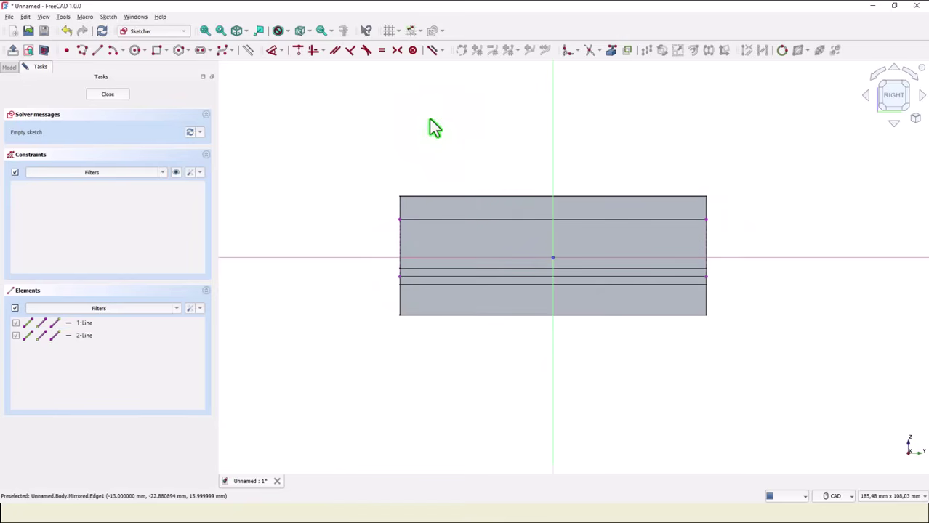
# Draw the closed polyline bore half-profile: sloped top, short right flat, base on the horizontal axis.
pyautogui.click(81, 53)
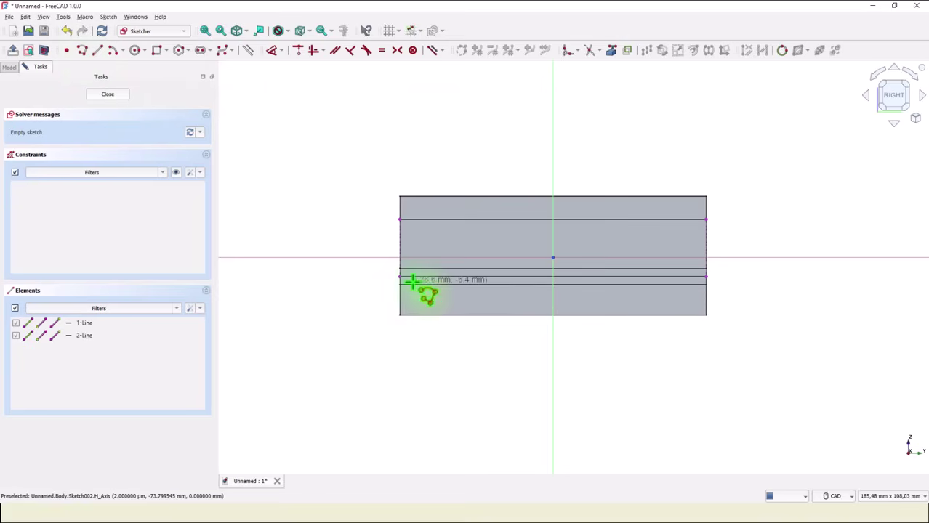
pyautogui.click(399, 257)
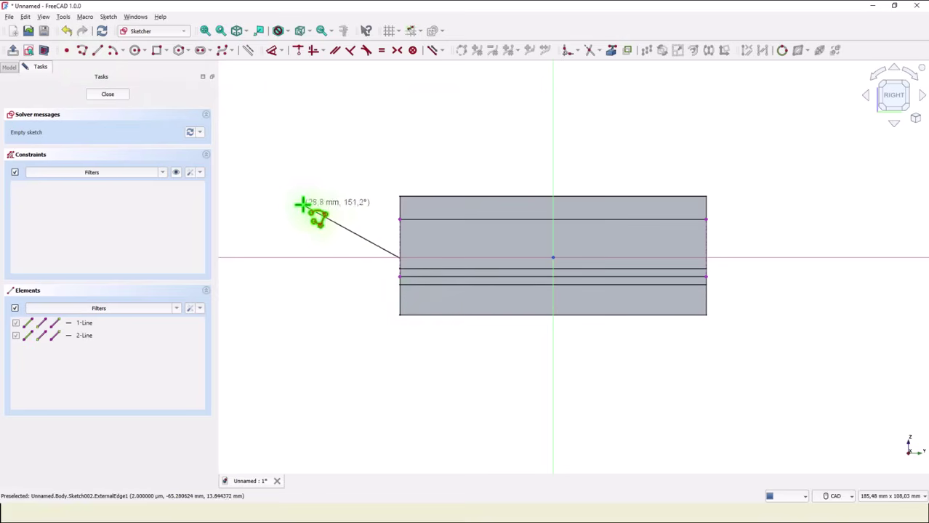
pyautogui.click(399, 206)
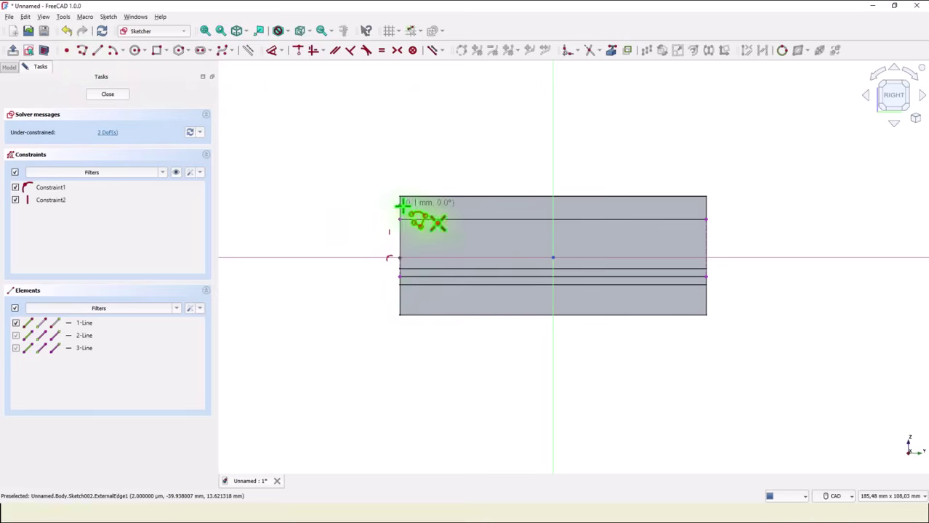
pyautogui.click(646, 228)
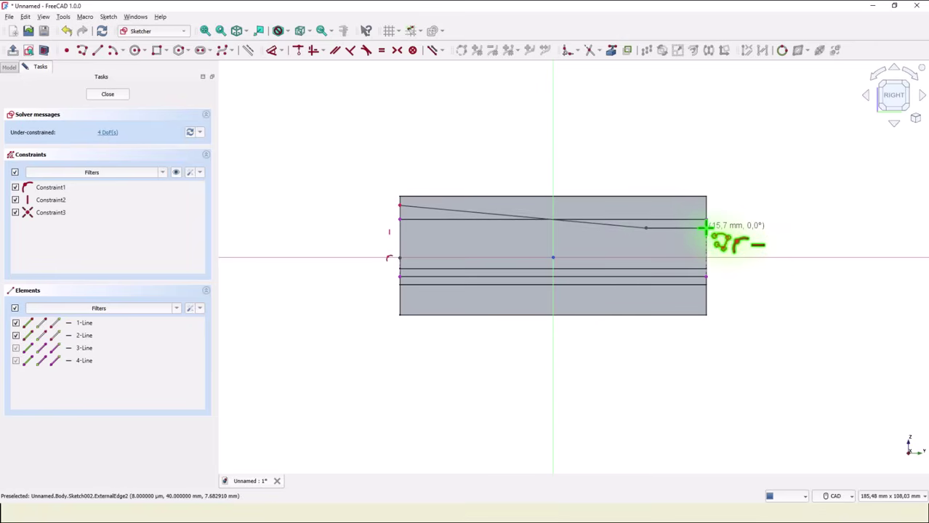
pyautogui.click(705, 228)
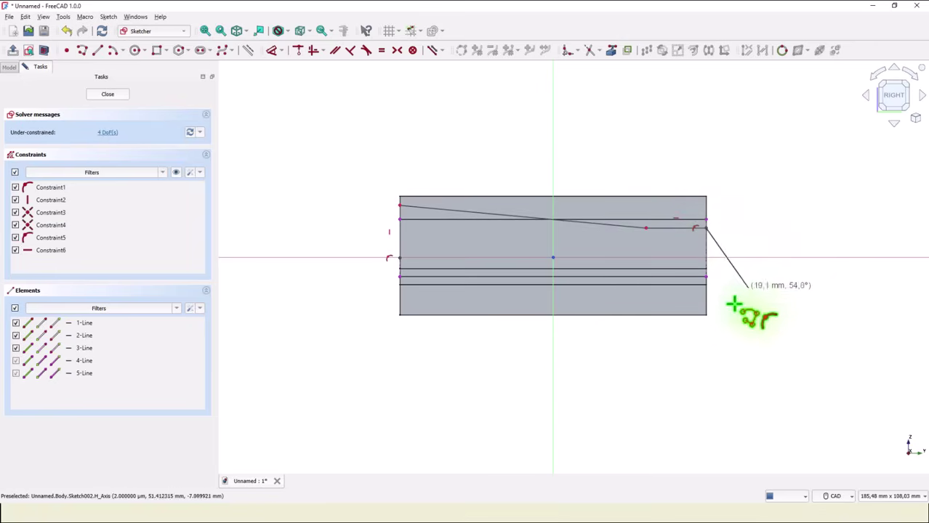
pyautogui.click(705, 257)
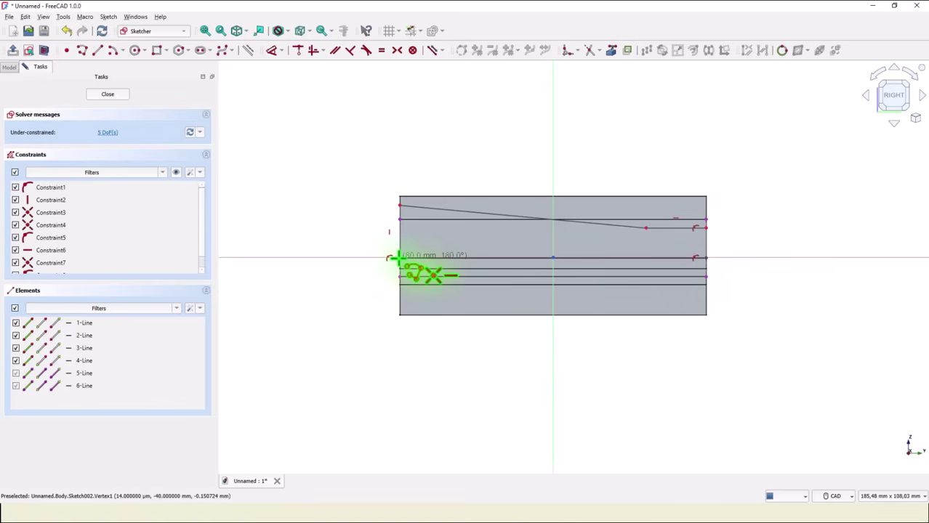
pyautogui.click(393, 258)
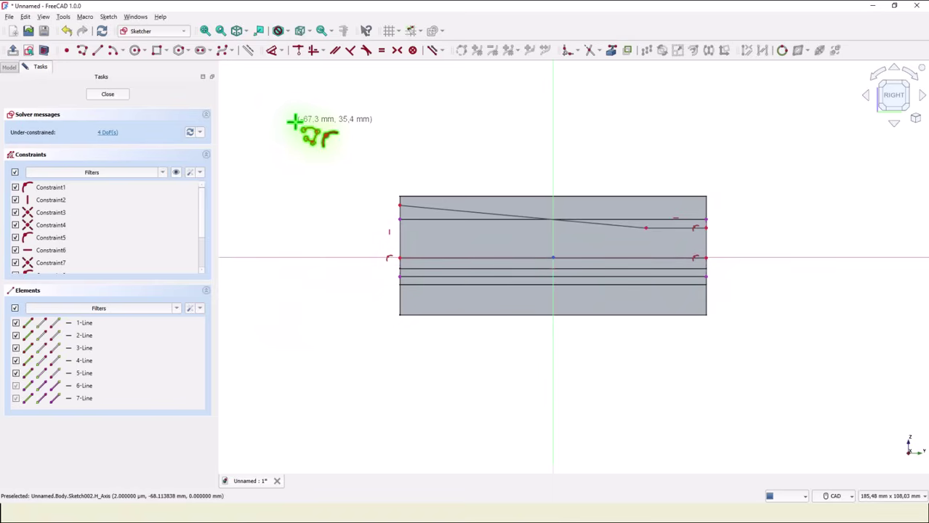
pyautogui.press('Escape')
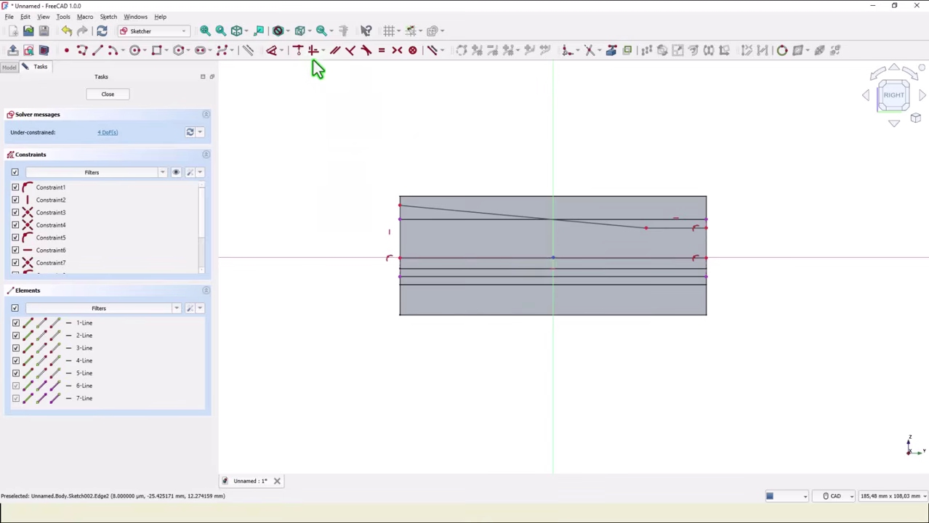
# Dimension the sloped line to 74 mm long at 1,437778° from the horizontal axis.
pyautogui.click(271, 50)
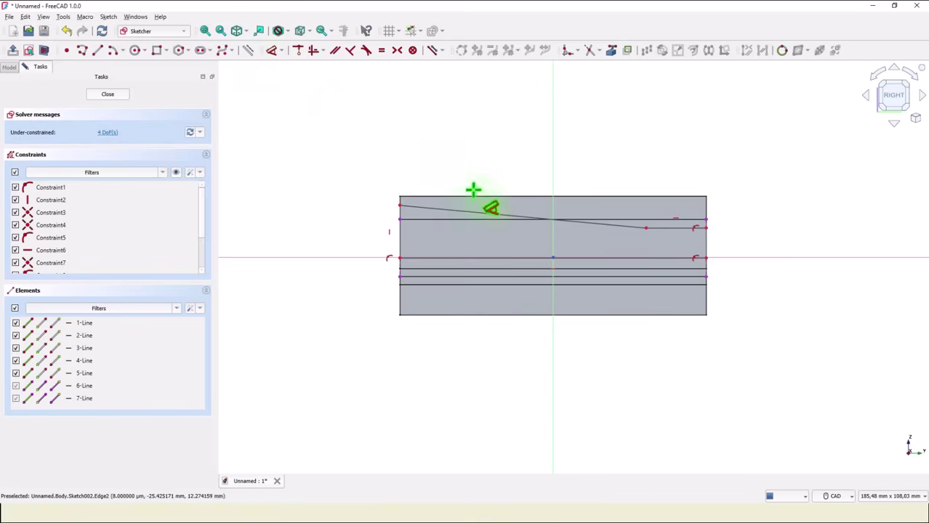
pyautogui.click(492, 222)
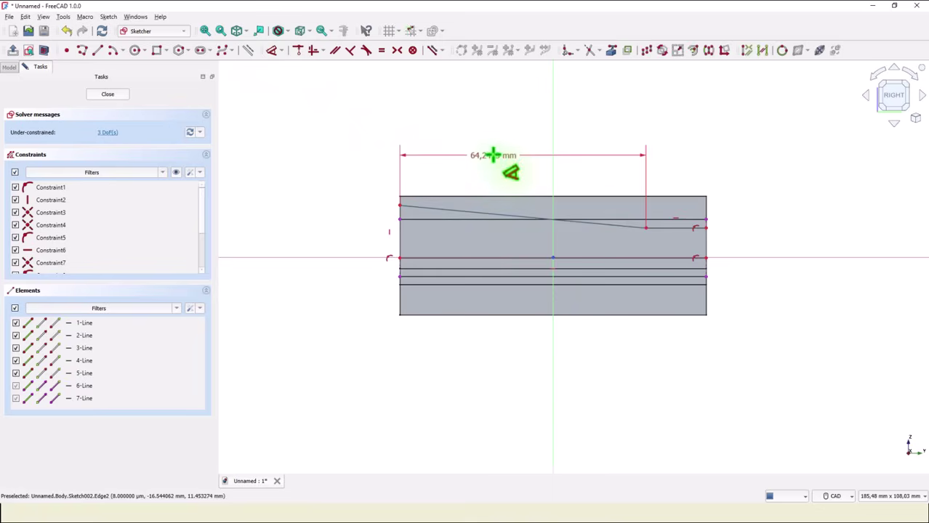
pyautogui.click(497, 164)
pyautogui.write('74')
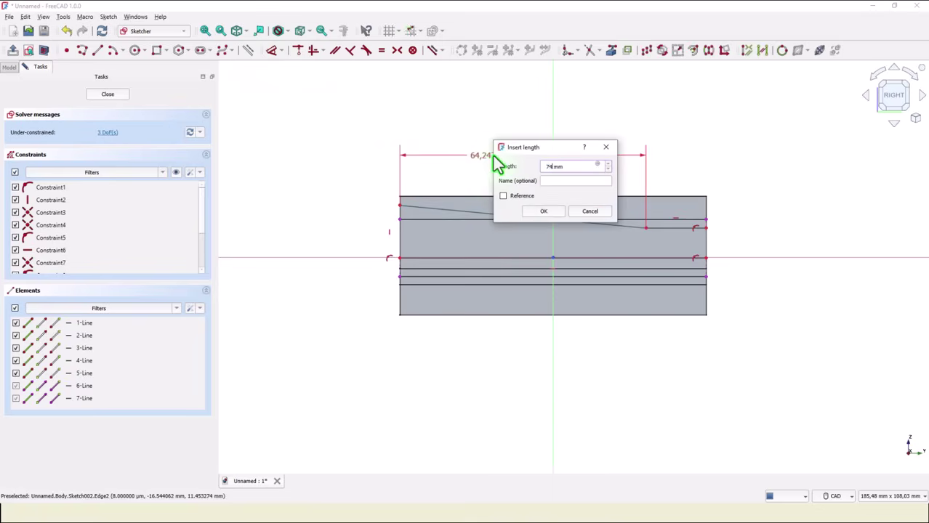
pyautogui.press('Return')
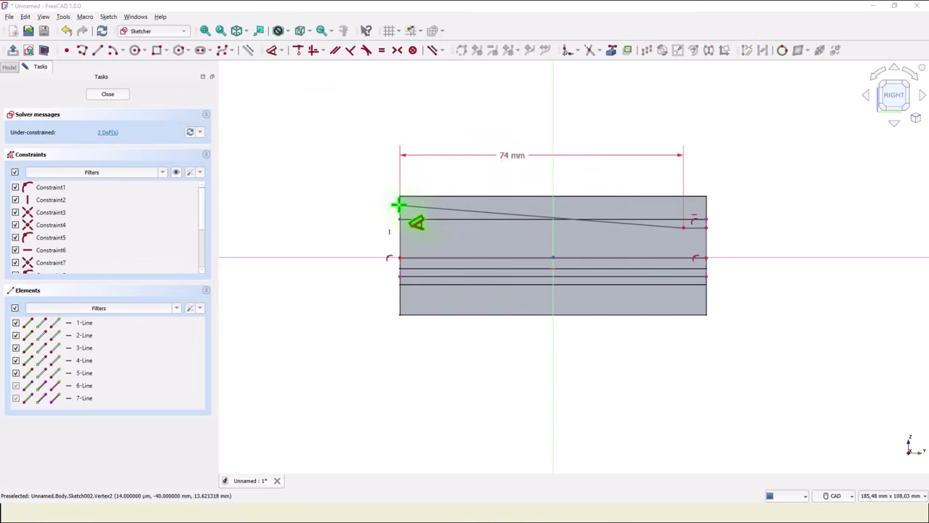
pyautogui.click(427, 210)
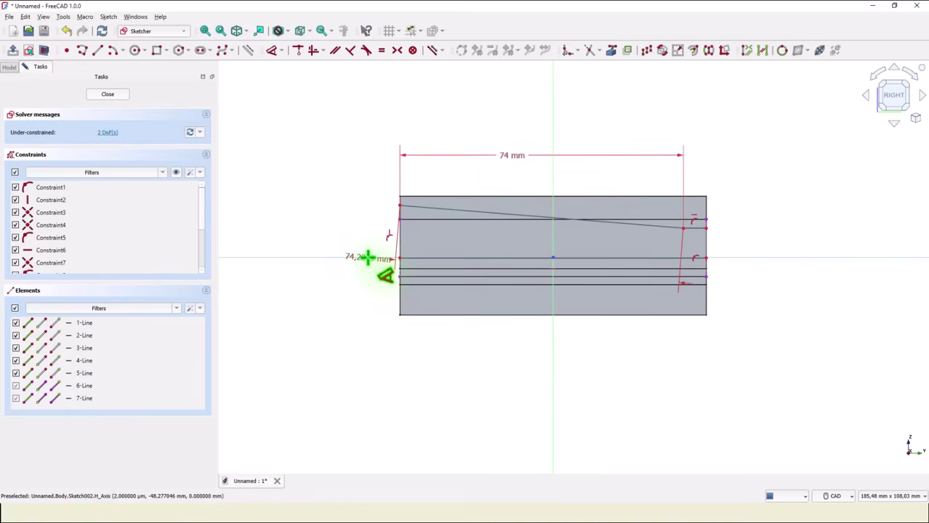
pyautogui.click(367, 257)
pyautogui.click(334, 232)
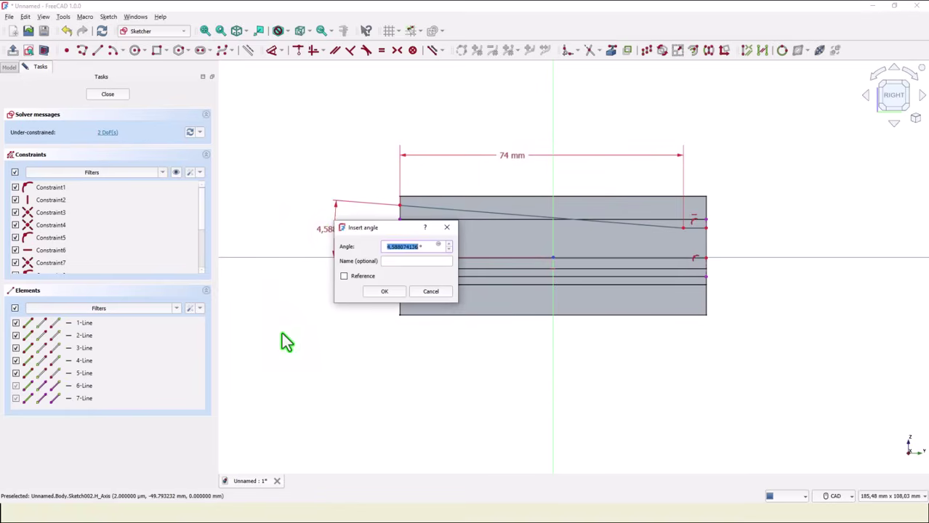
pyautogui.write('1,437778')
pyautogui.click(391, 294)
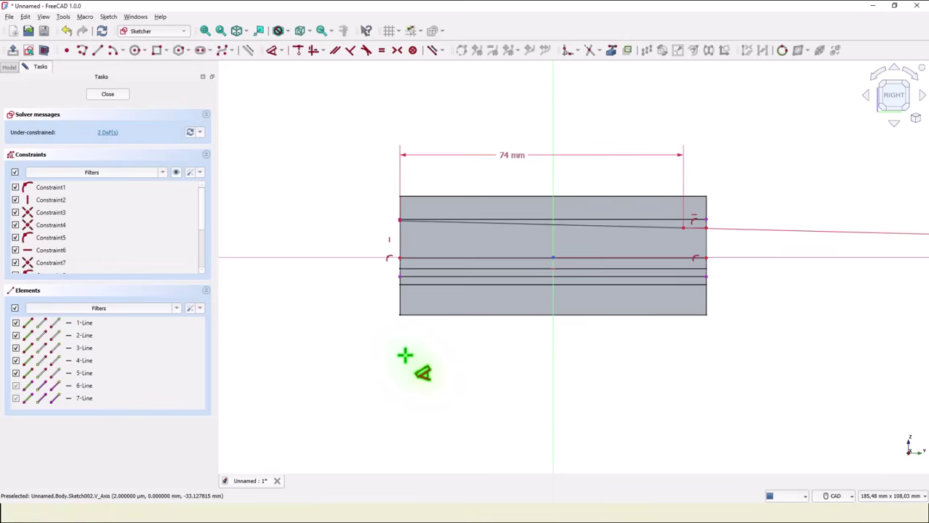
# Drag the angle dimension label to the left of the profile and refit the view.
pyautogui.press('Escape')
pyautogui.scroll(-1, 425, 364)
pyautogui.moveTo(425, 356); pyautogui.dragTo(328, 350, button='middle')
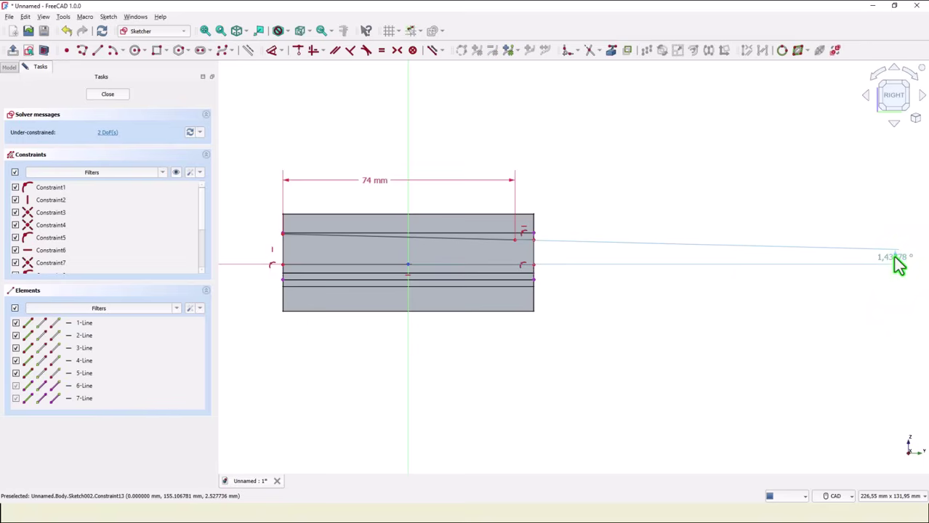
pyautogui.moveTo(894, 258); pyautogui.dragTo(251, 254)
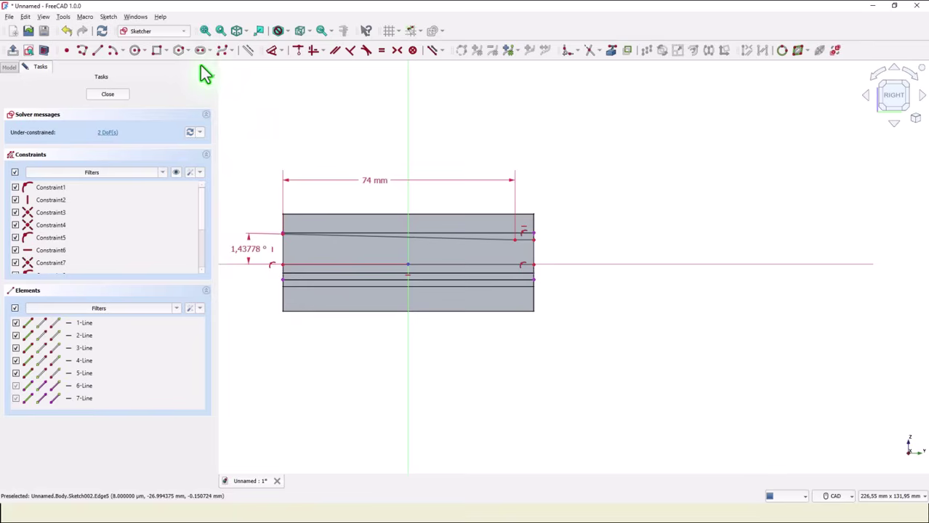
pyautogui.click(204, 31)
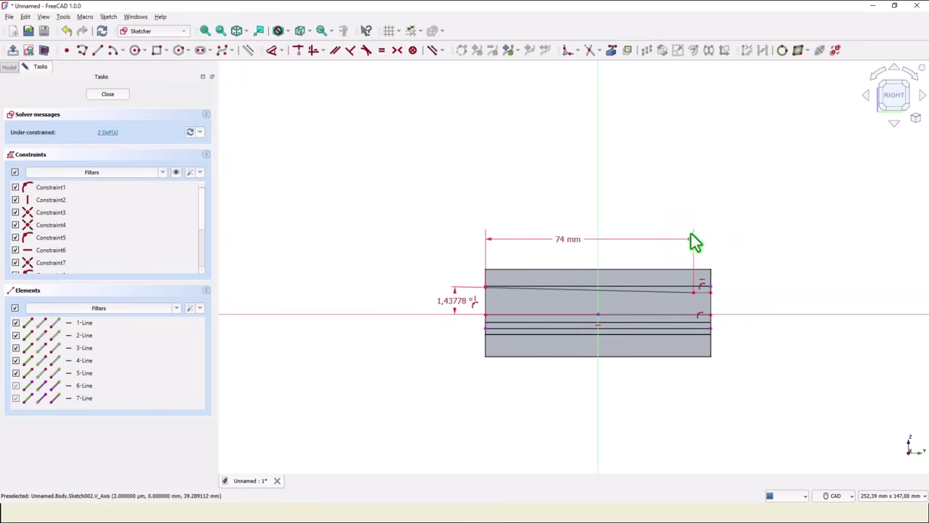
pyautogui.scroll(2, 751, 278)
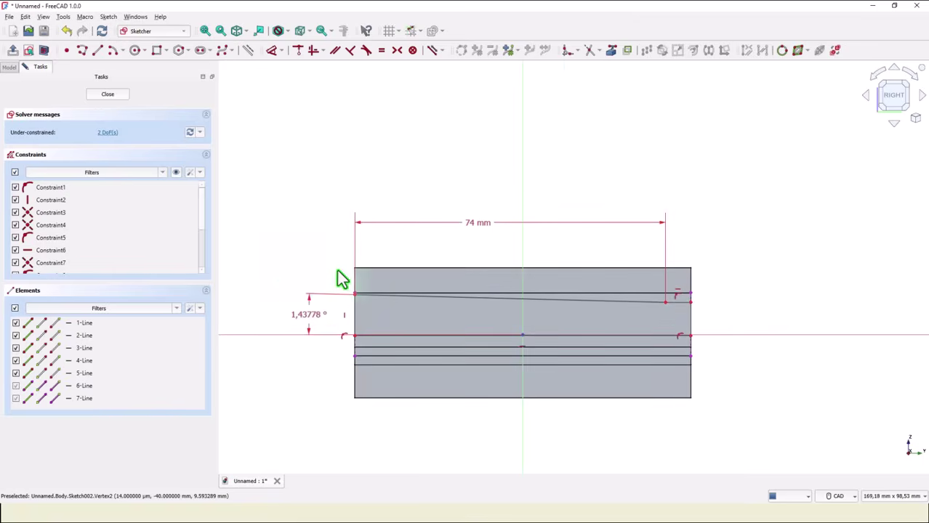
pyautogui.scroll(2, 349, 285)
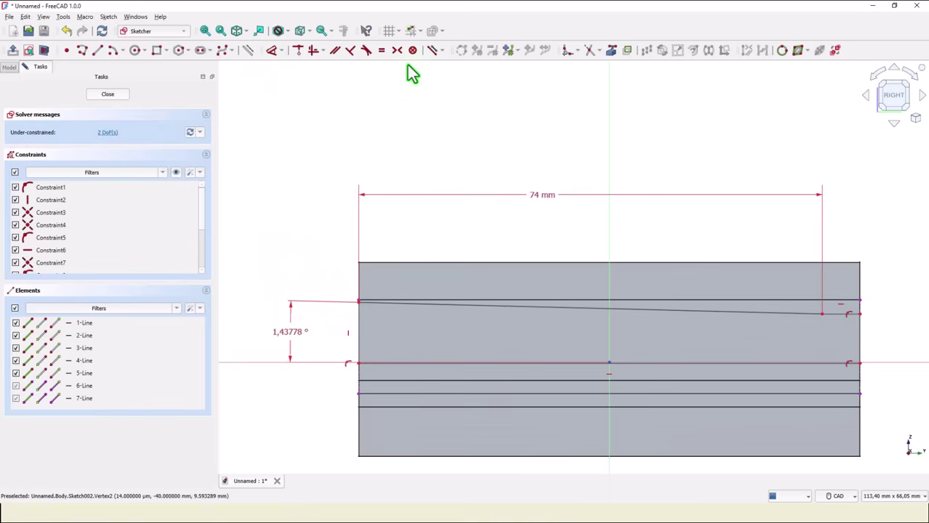
# Give the taper's left end a vertical distance of 23.86/2 (11.93 mm).
pyautogui.click(272, 51)
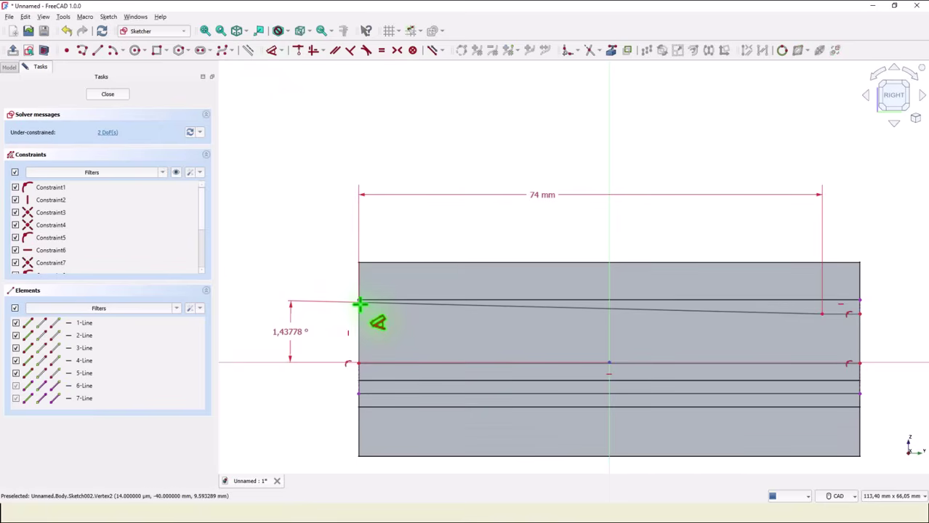
pyautogui.click(360, 304)
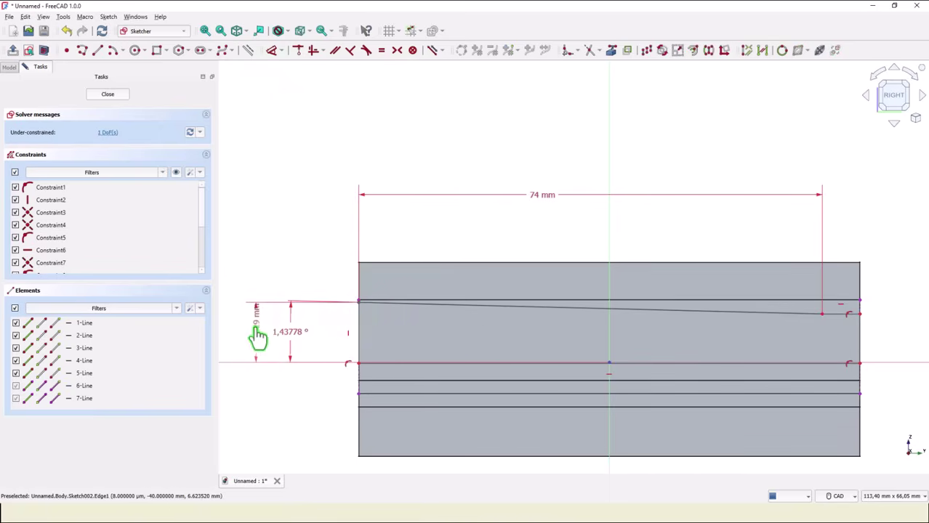
pyautogui.click(253, 337)
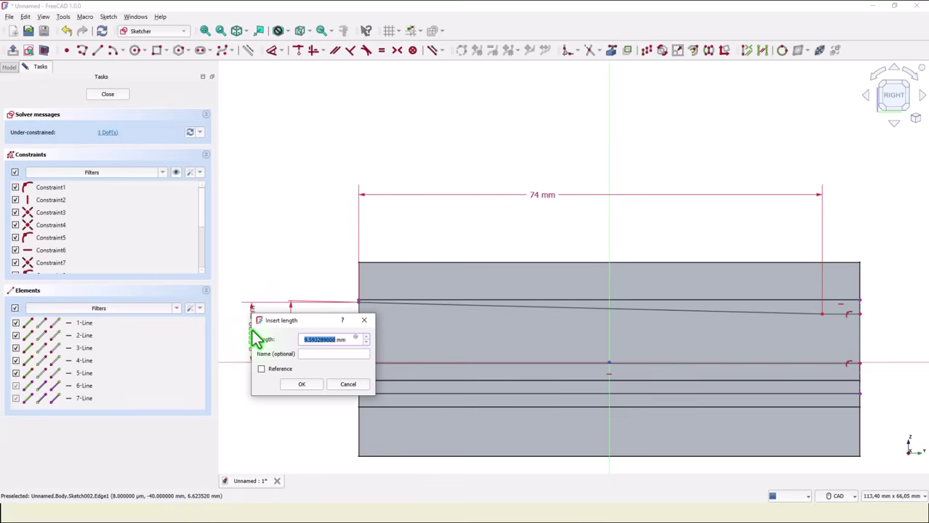
pyautogui.write('23.86/2')
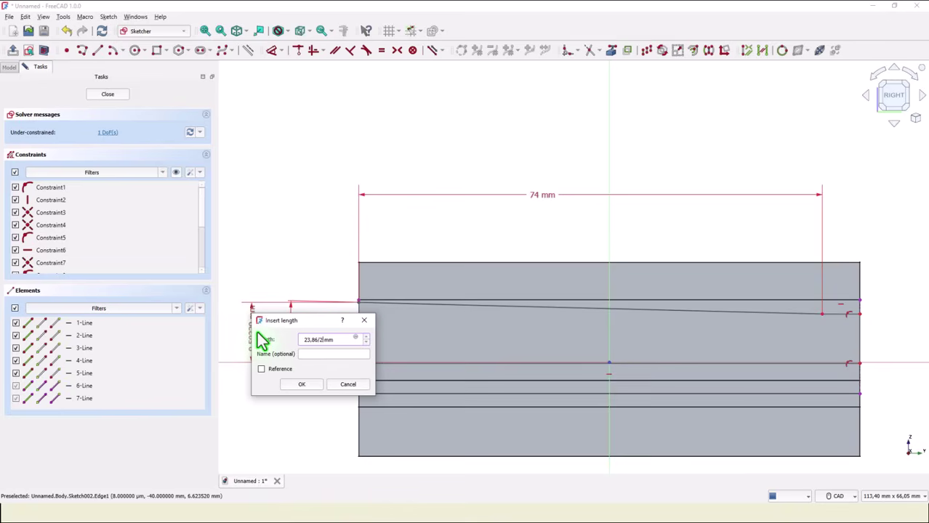
pyautogui.click(305, 385)
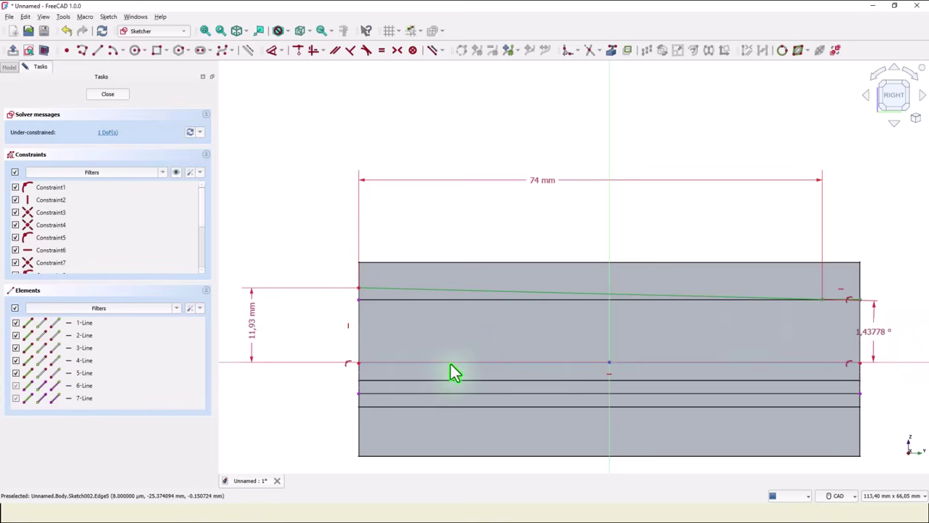
# Constrain the profile's lower line onto the horizontal axis to fully constrain the sketch.
pyautogui.moveTo(450, 364); pyautogui.dragTo(458, 346)
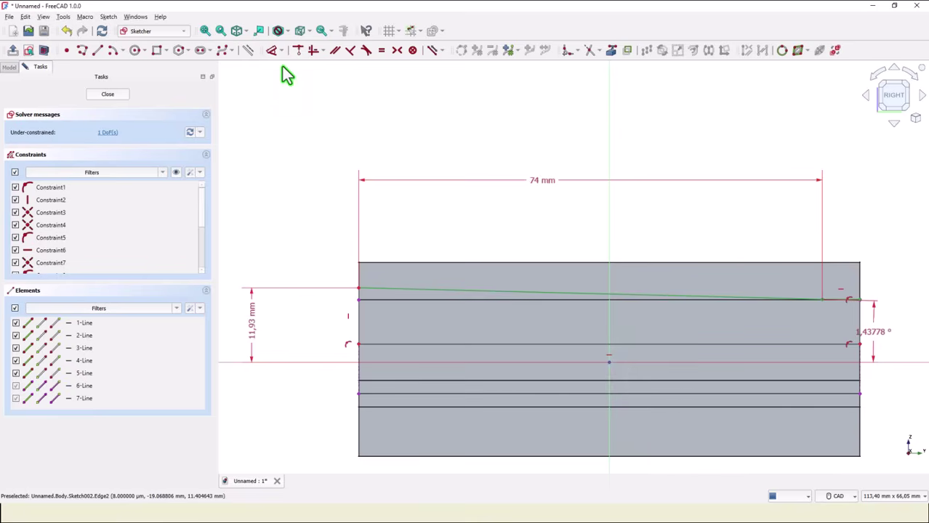
pyautogui.click(299, 50)
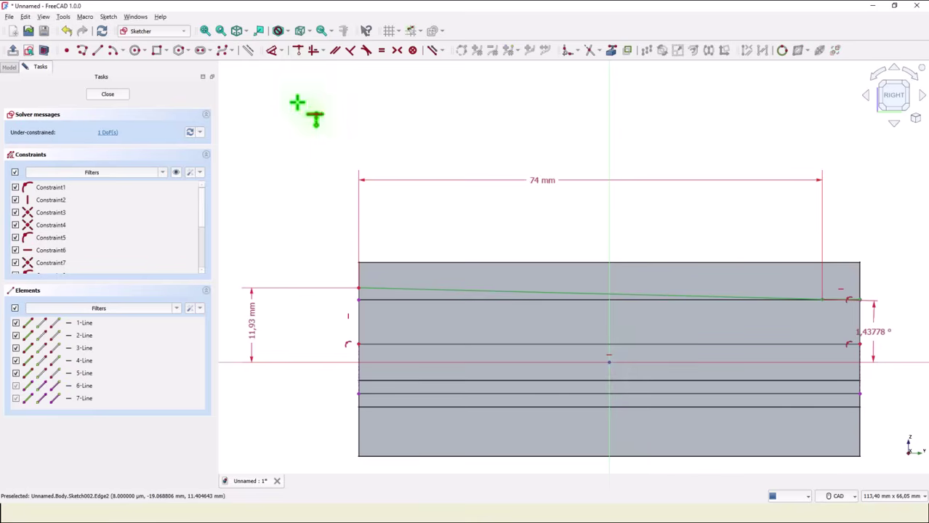
pyautogui.rightClick(589, 359)
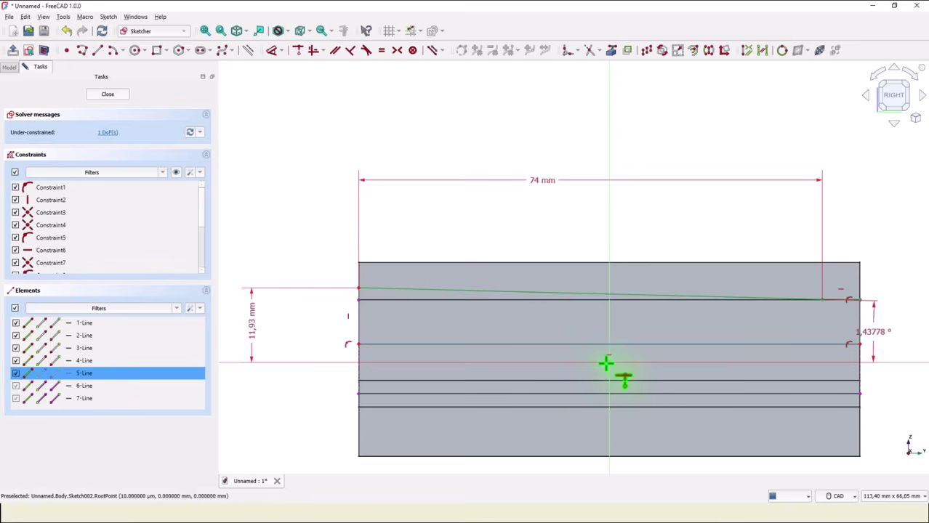
pyautogui.click(610, 363)
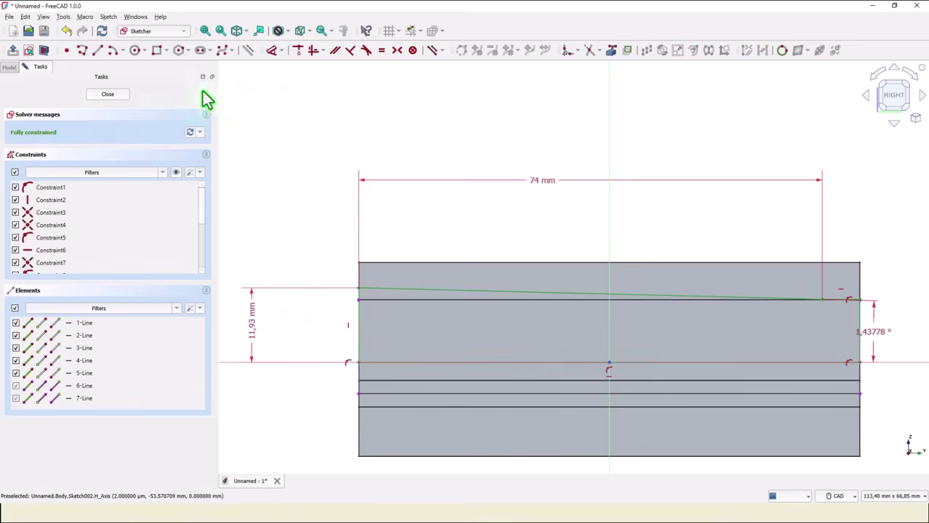
# Close the sketch and groove the bore profile 360° around the Base Y axis.
pyautogui.press('Escape')
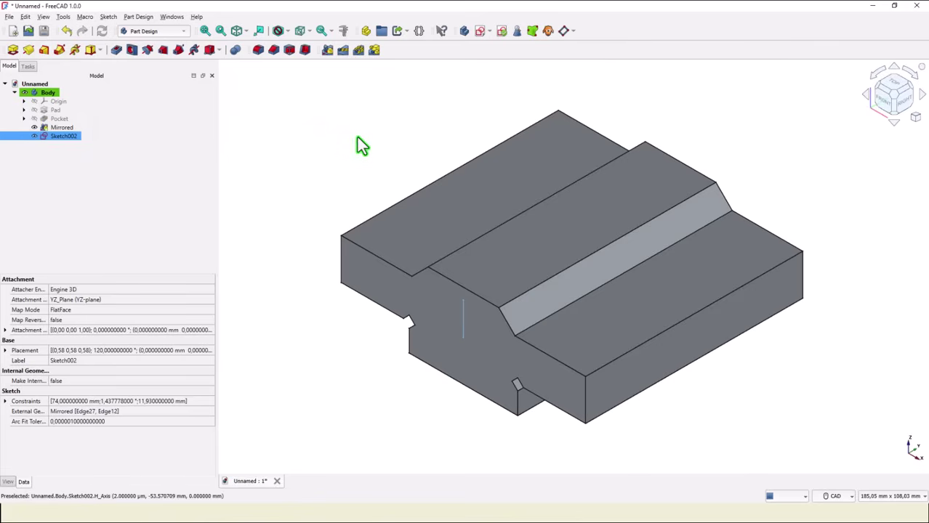
pyautogui.click(147, 50)
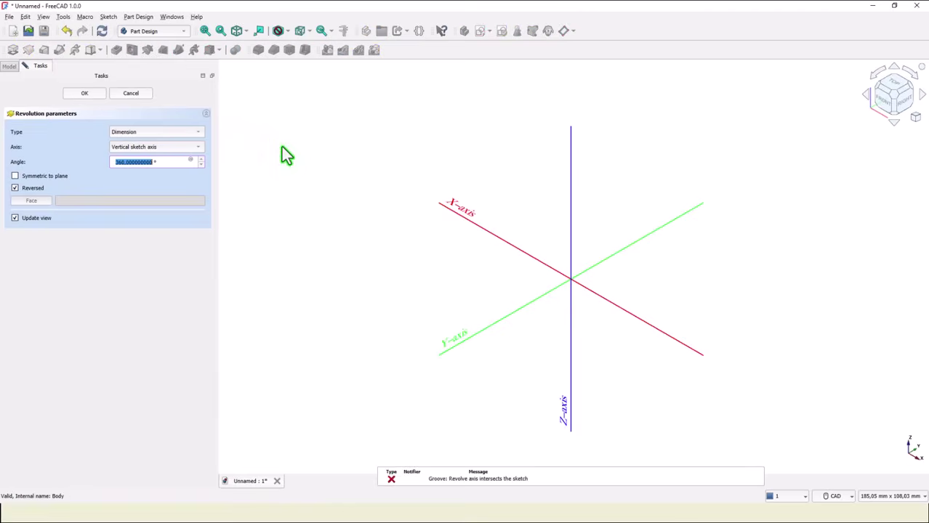
pyautogui.click(196, 151)
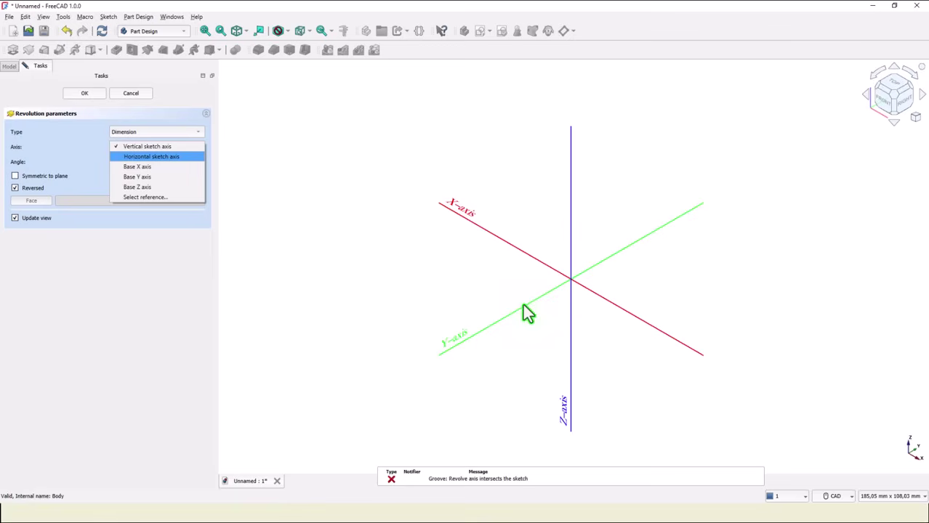
pyautogui.click(149, 178)
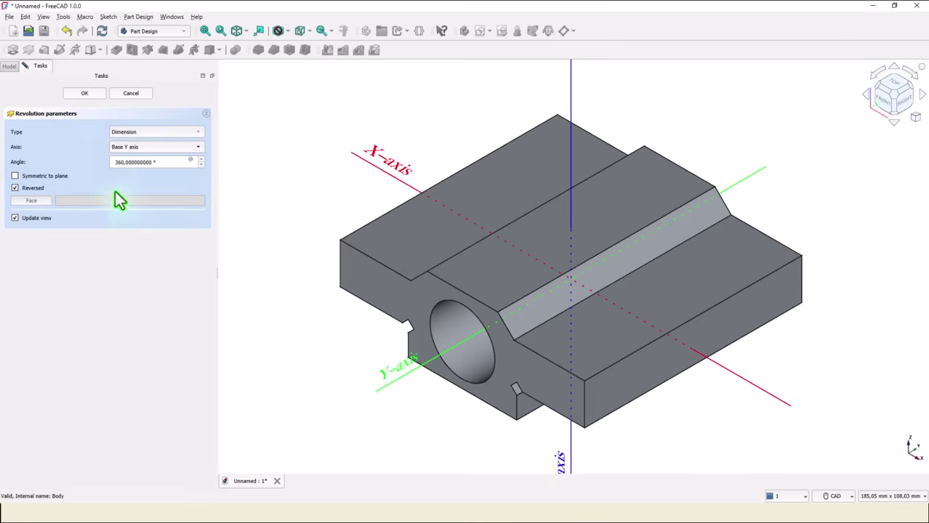
pyautogui.click(87, 93)
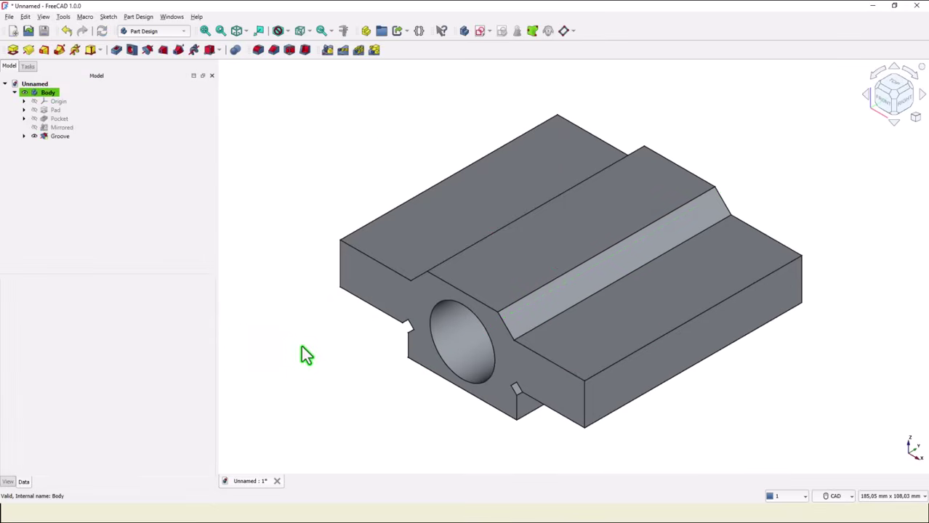
pyautogui.press('1')
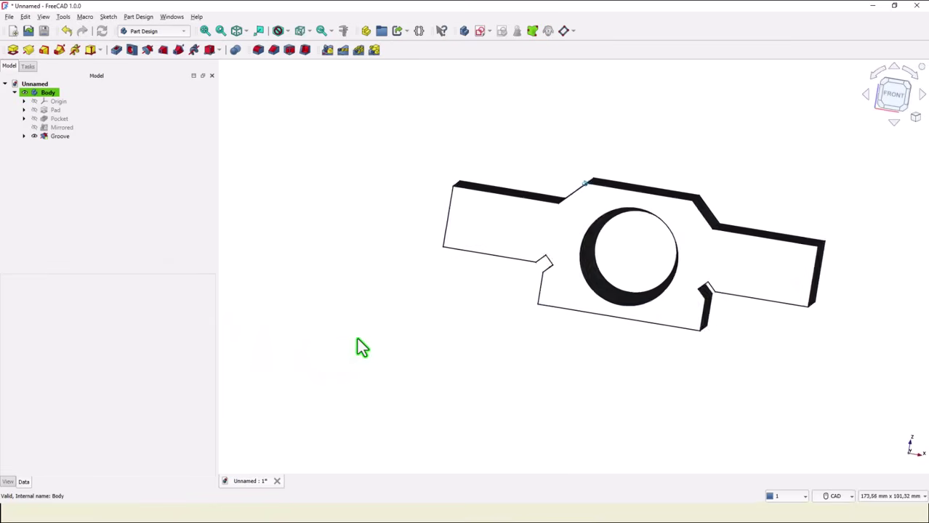
pyautogui.press('0')
pyautogui.press('4')
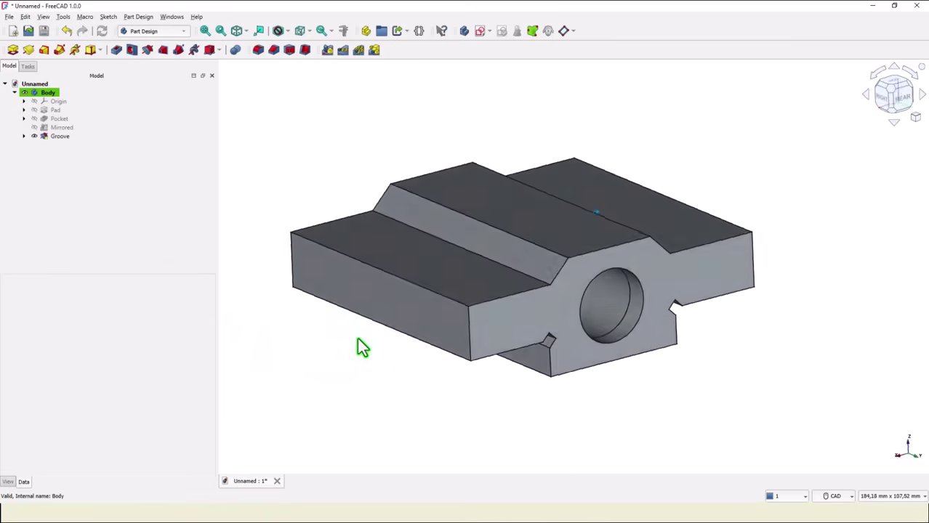
pyautogui.moveTo(357, 337); pyautogui.dragTo(377, 126, button='middle')
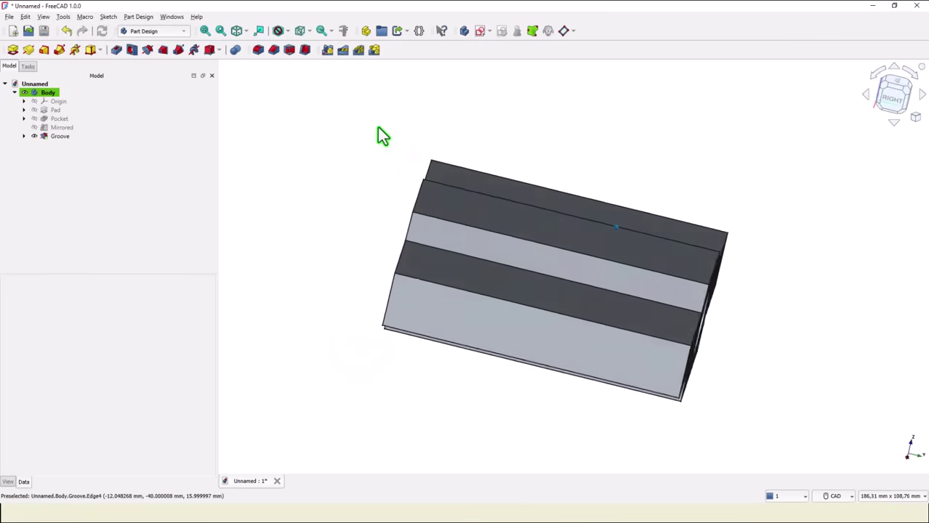
pyautogui.click(236, 30)
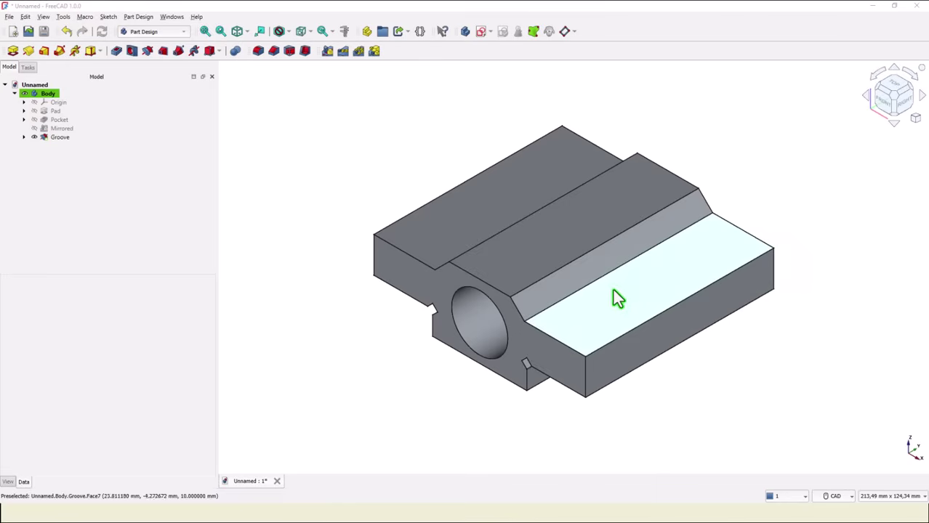
# Start a sketch on the block's flat top face and draw a small circle there.
pyautogui.click(616, 298)
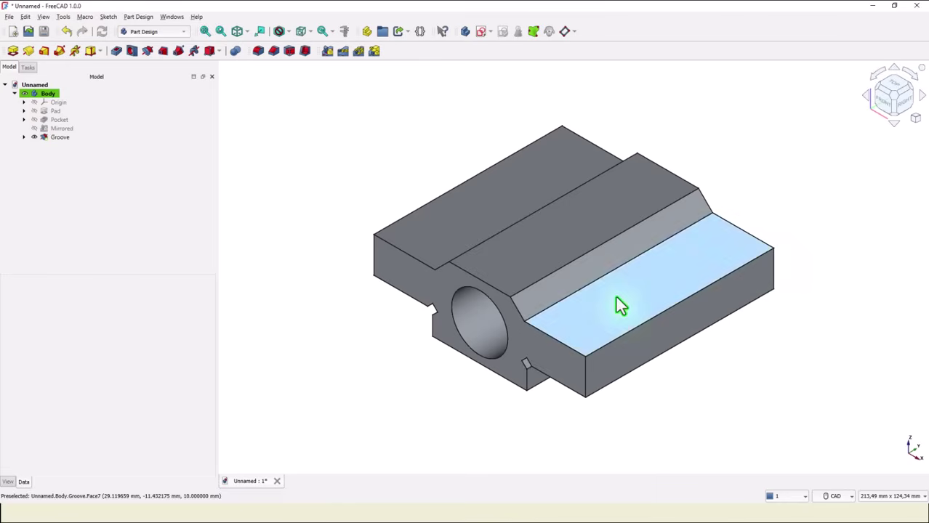
pyautogui.click(481, 33)
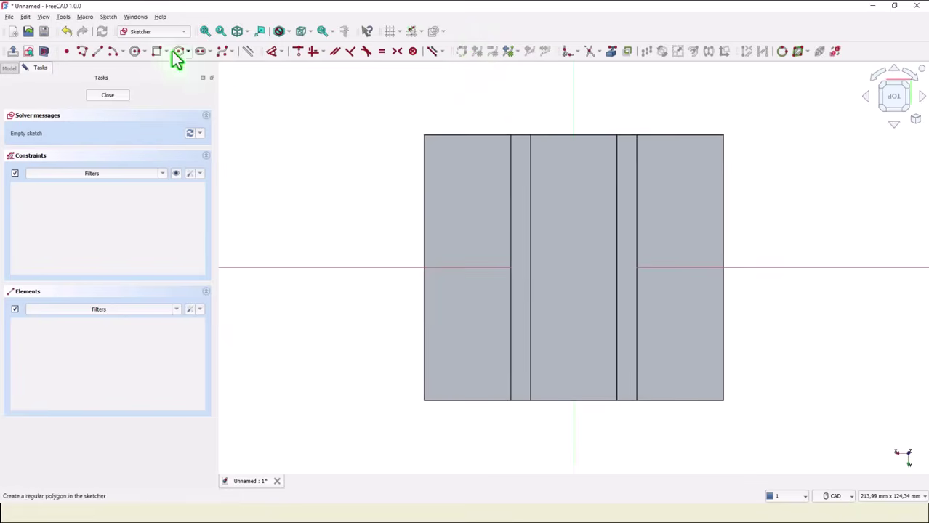
pyautogui.click(135, 52)
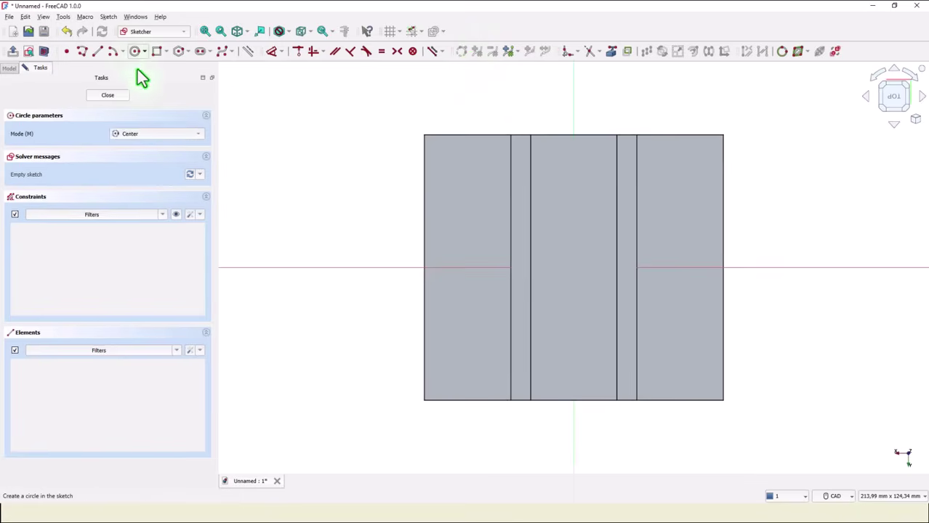
pyautogui.click(470, 186)
pyautogui.click(478, 197)
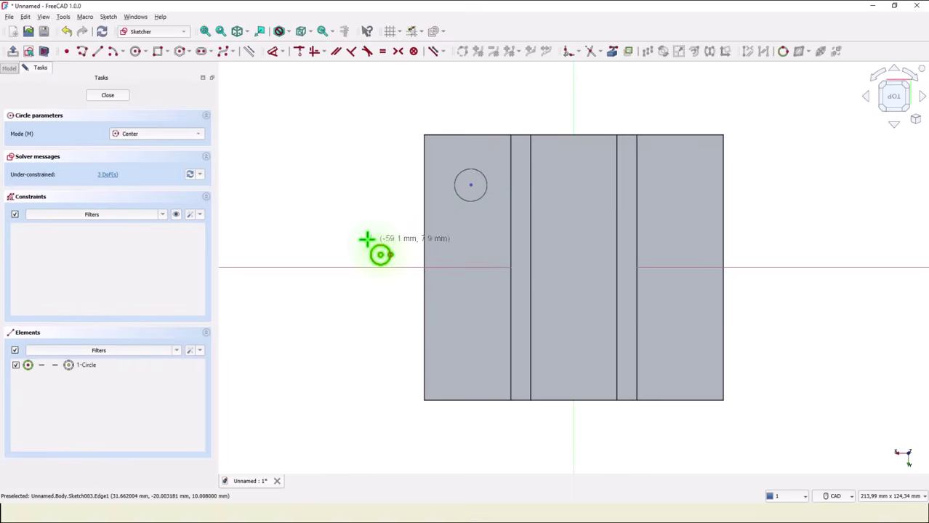
pyautogui.click(45, 58)
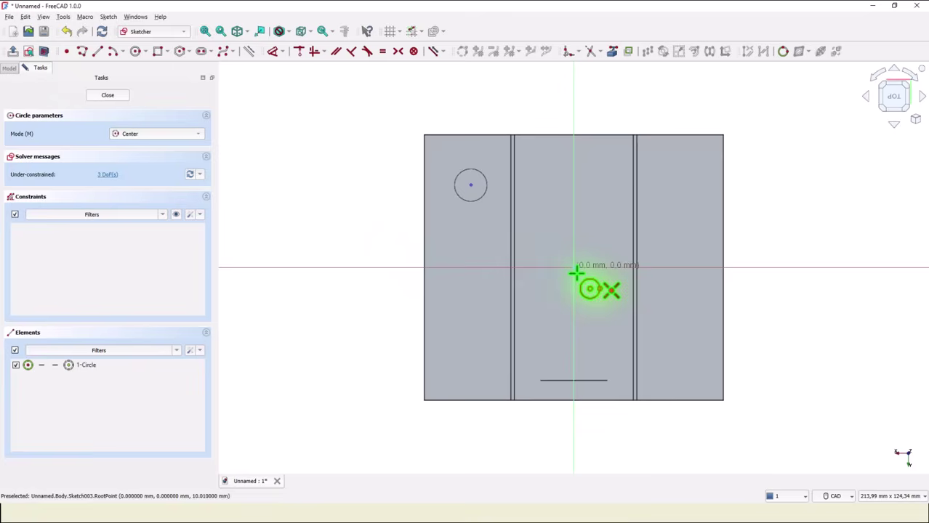
# Position the circle centre with a 38/2 (19 mm) vertical and 30 mm horizontal distance.
pyautogui.click(272, 51)
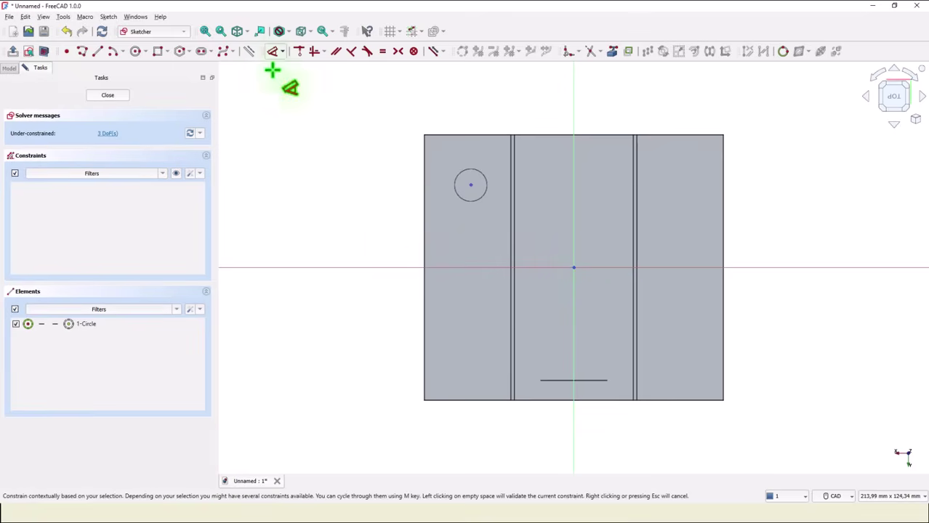
pyautogui.click(472, 186)
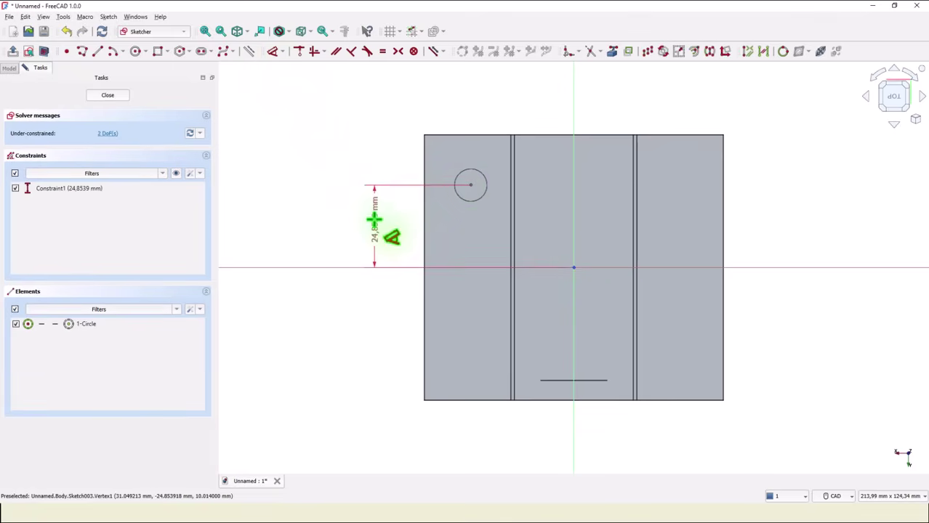
pyautogui.click(374, 227)
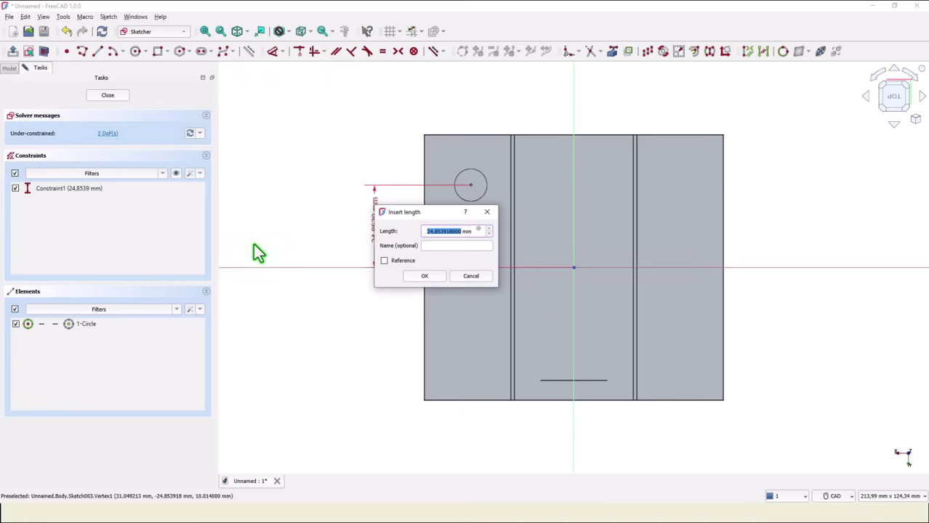
pyautogui.write('38/2')
pyautogui.press('Return')
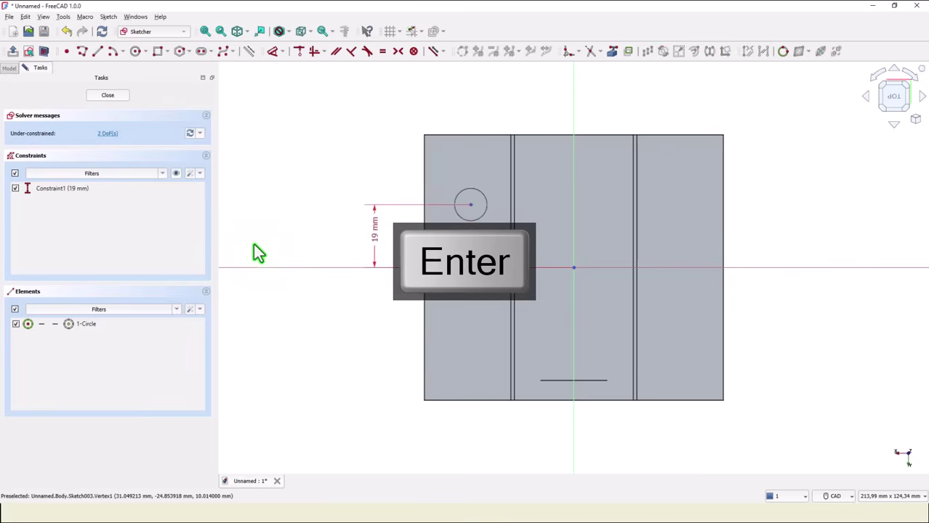
pyautogui.click(470, 206)
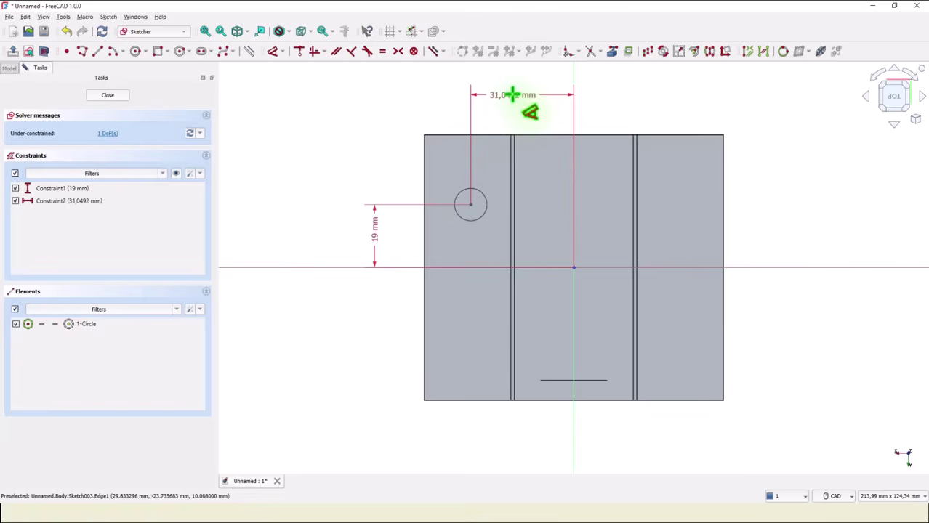
pyautogui.click(513, 95)
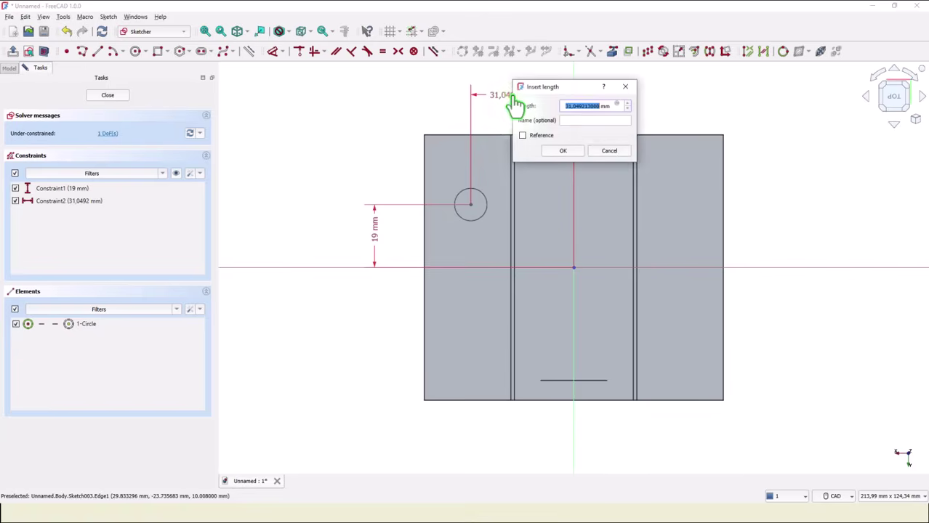
pyautogui.write('6')
pyautogui.press('BackSpace')
pyautogui.write('30')
pyautogui.press('Return')
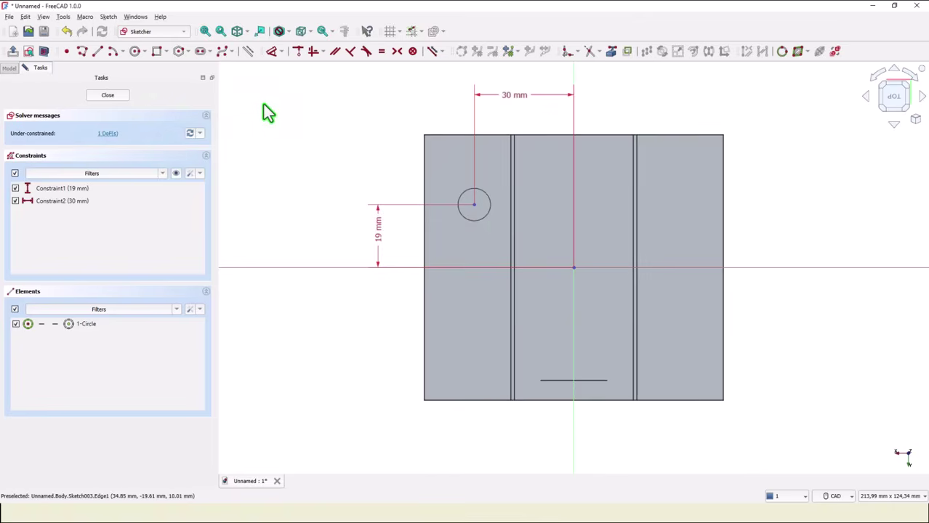
# Close the sketch and create an 11 mm through-all Hole from the circle.
pyautogui.click(107, 96)
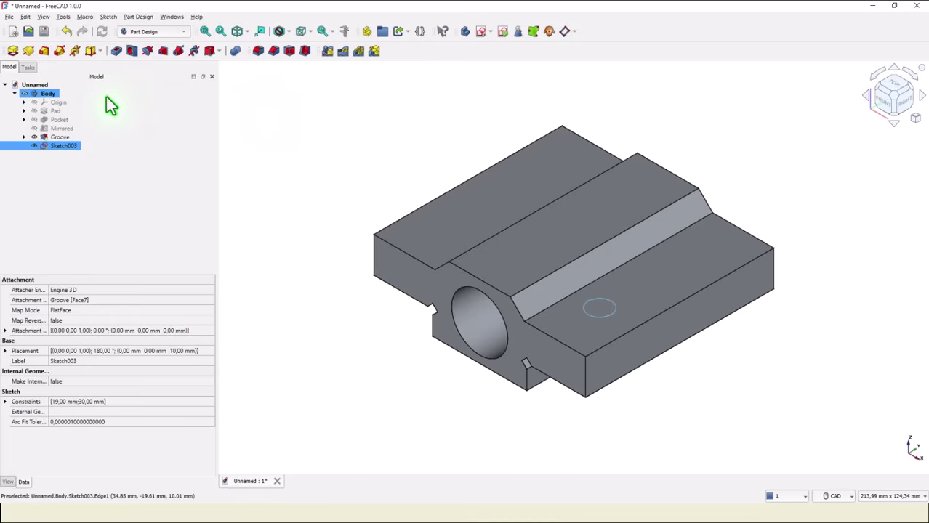
pyautogui.click(133, 55)
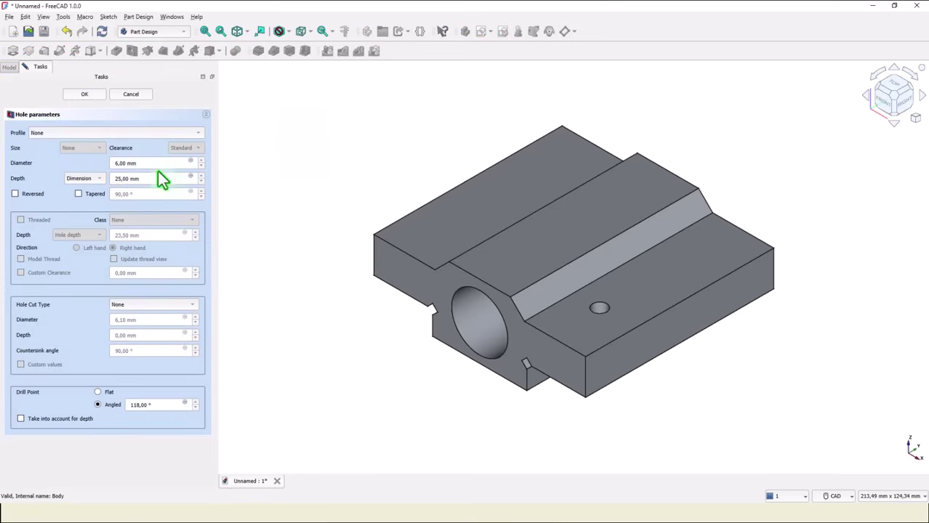
pyautogui.moveTo(146, 167); pyautogui.dragTo(100, 166)
pyautogui.write('11')
pyautogui.click(99, 179)
pyautogui.click(97, 193)
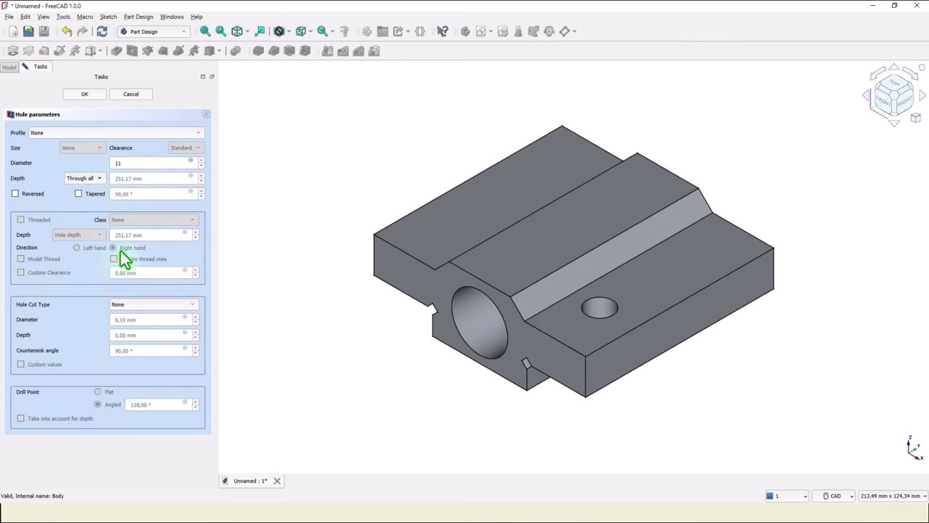
# Make the hole a counterbore 18 mm in diameter and 10 mm deep, and confirm.
pyautogui.click(133, 304)
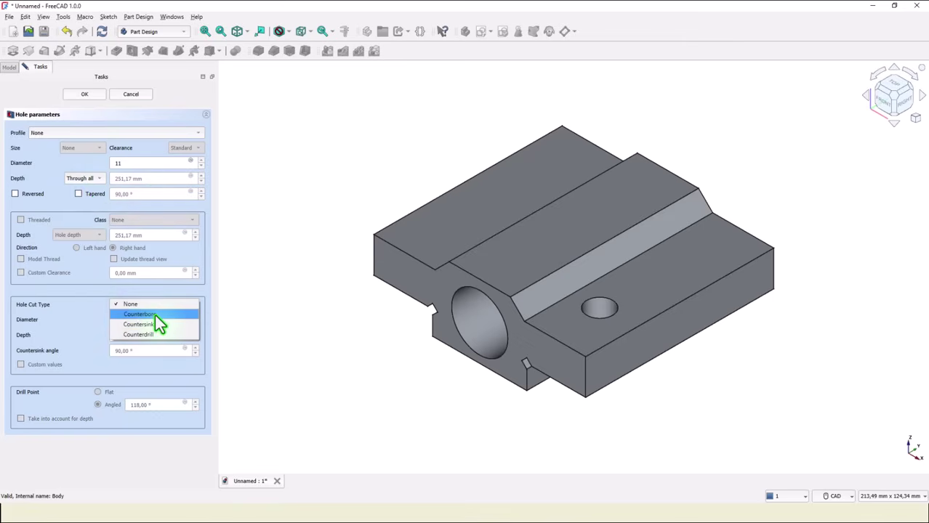
pyautogui.click(156, 315)
pyautogui.moveTo(150, 320); pyautogui.dragTo(81, 327)
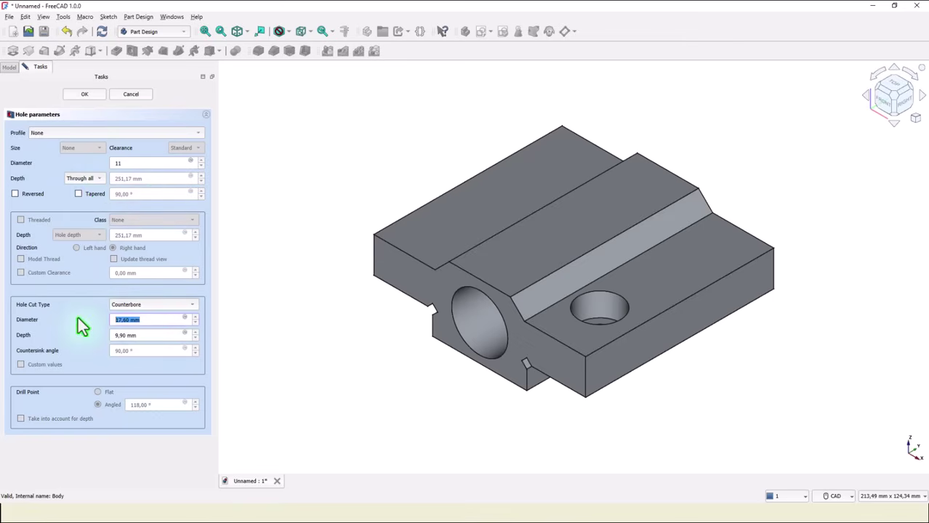
pyautogui.write('18')
pyautogui.moveTo(151, 335); pyautogui.dragTo(53, 340)
pyautogui.write('10')
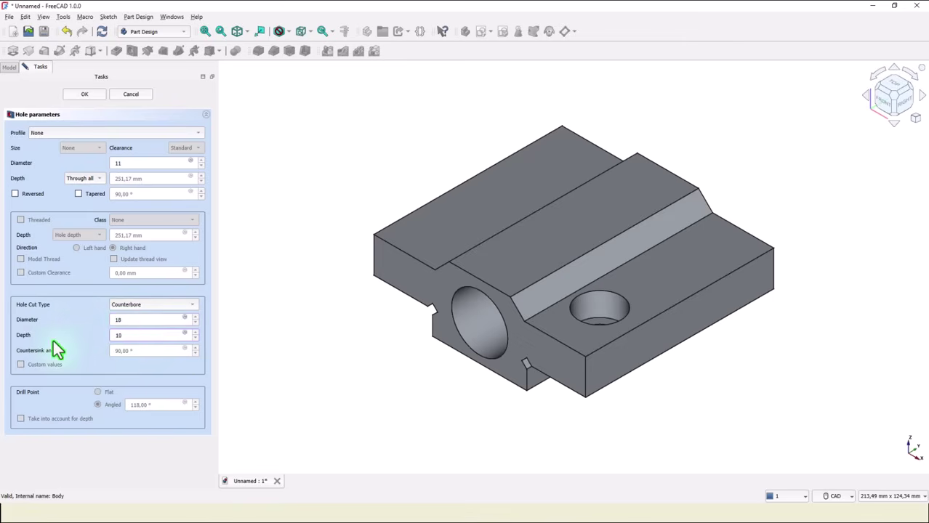
pyautogui.click(92, 94)
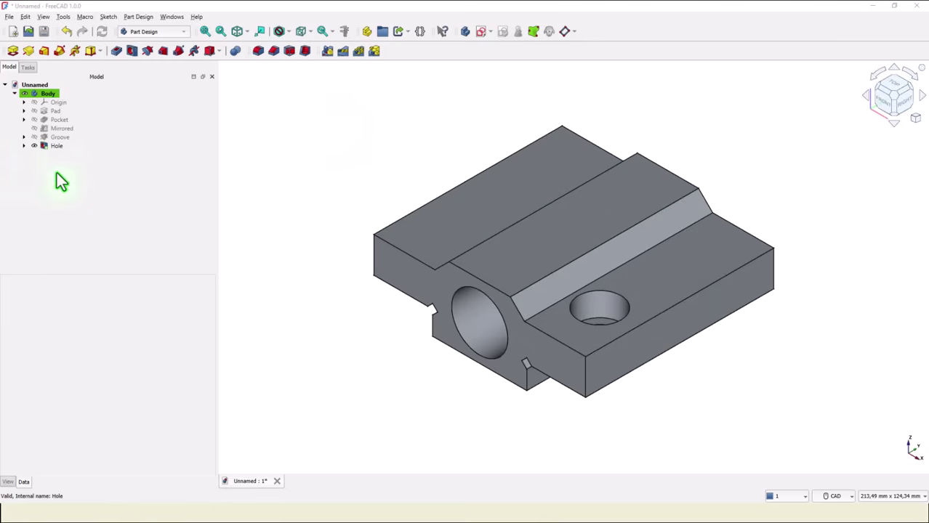
# Select the counterbored Hole feature in the Model tree.
pyautogui.click(45, 148)
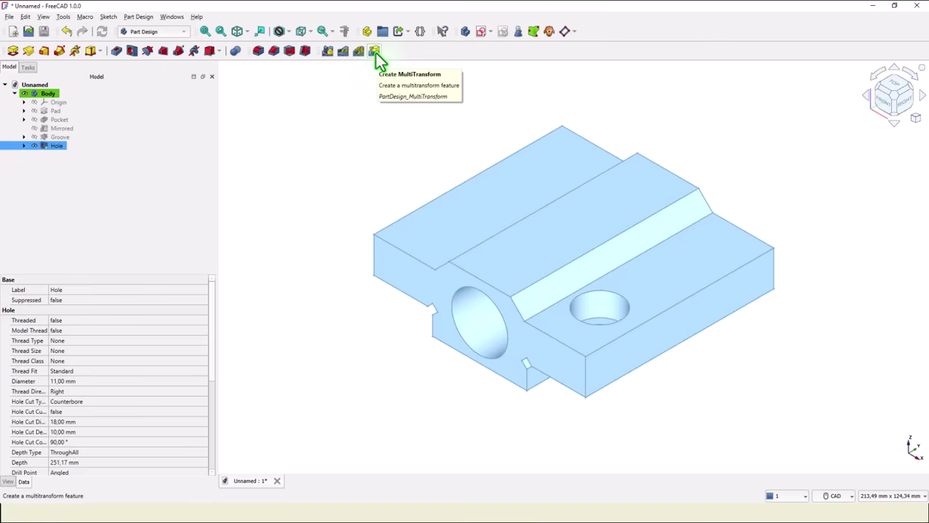
# Start a MultiTransform of the Hole and add a Mirrored transformation to it.
pyautogui.click(375, 53)
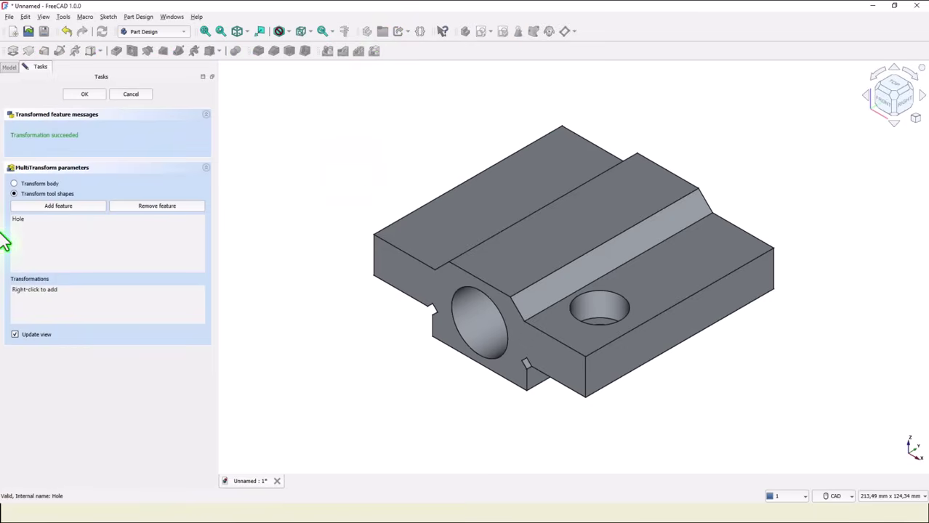
pyautogui.click(23, 220)
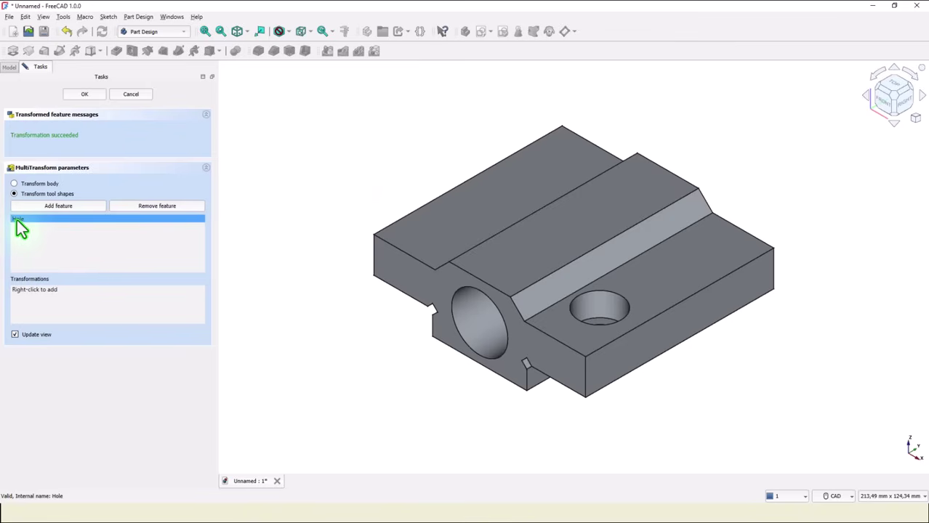
pyautogui.click(26, 225)
pyautogui.click(22, 221)
pyautogui.click(23, 227)
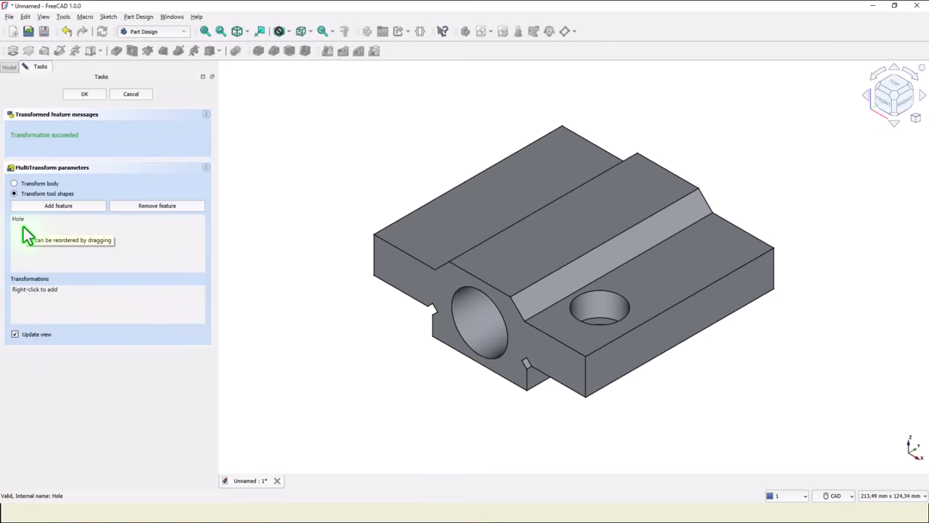
pyautogui.rightClick(67, 302)
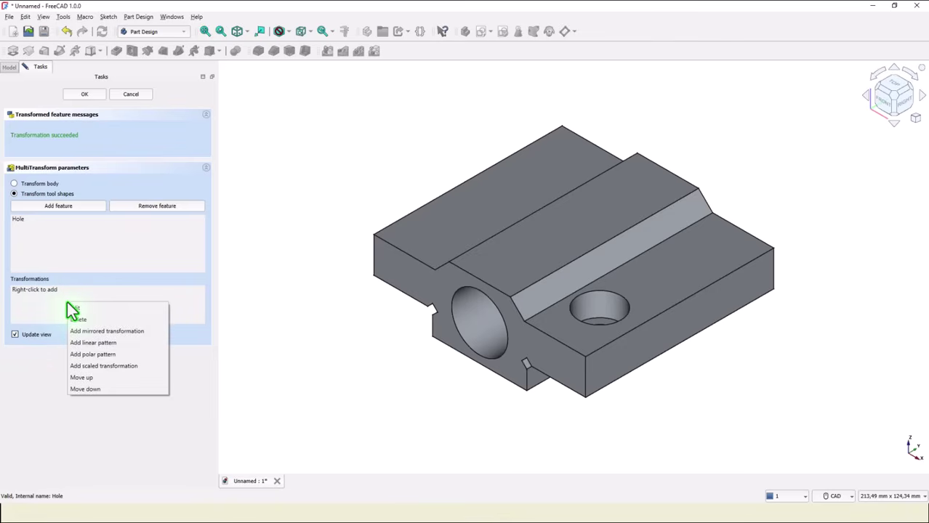
pyautogui.click(116, 330)
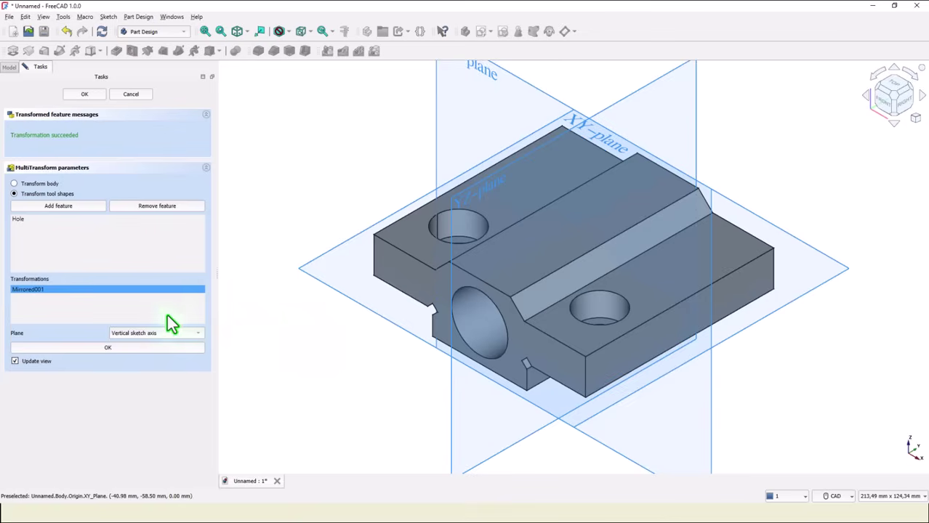
# Add a mirrored transformation across the horizontal sketch axis to the MultiTransform, giving four counterbored holes.
pyautogui.rightClick(106, 308)
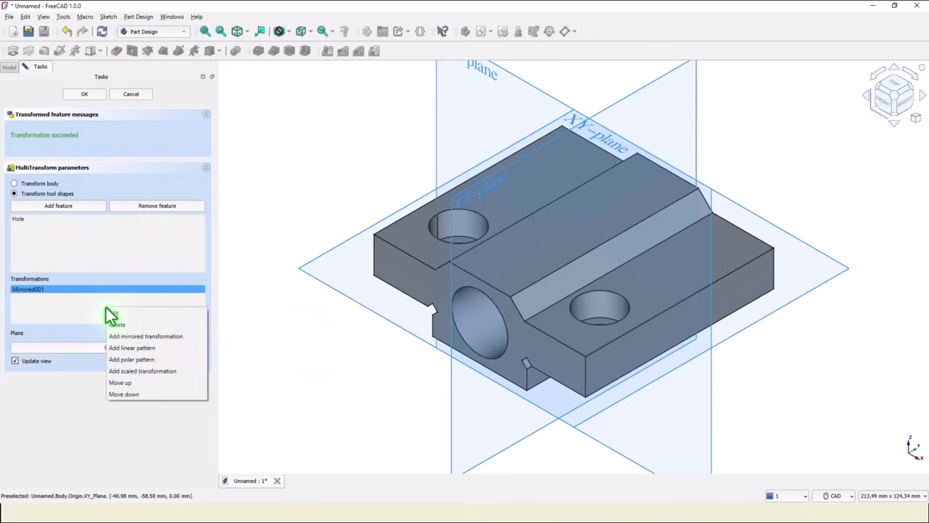
pyautogui.click(147, 337)
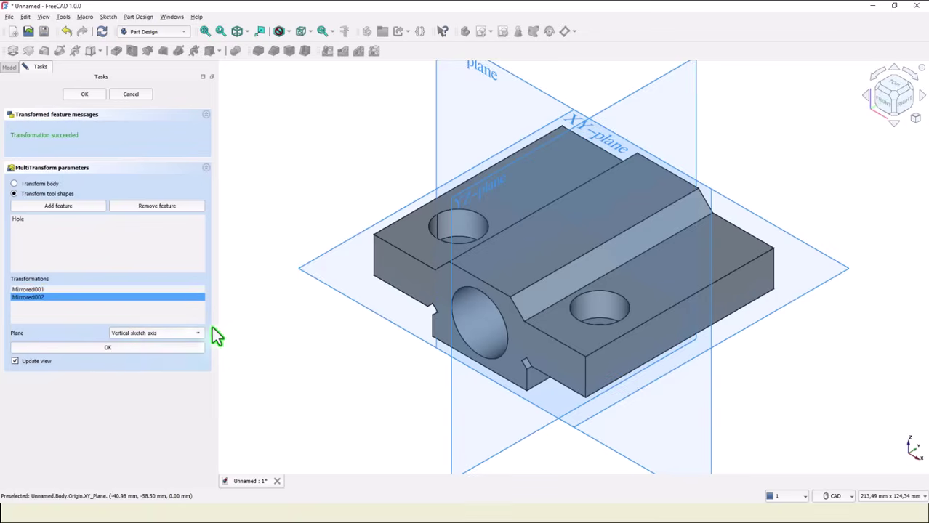
pyautogui.click(196, 336)
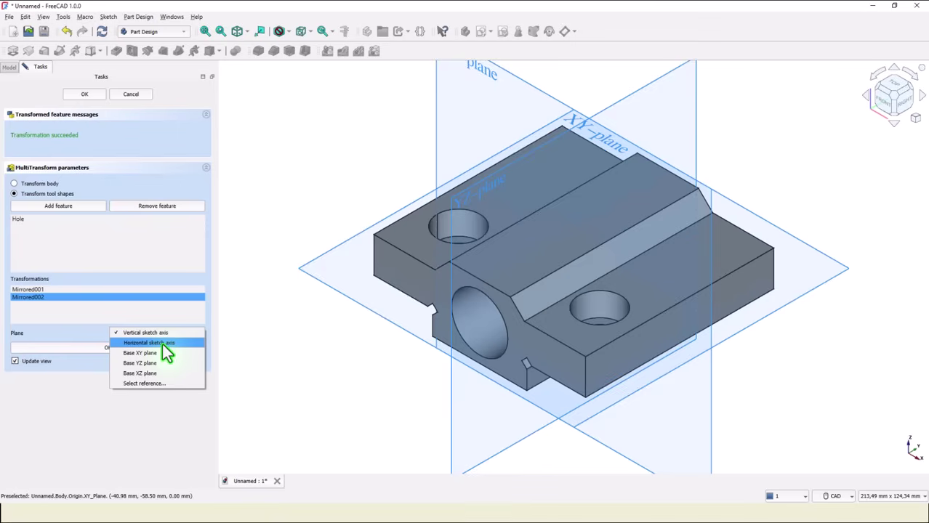
pyautogui.click(162, 343)
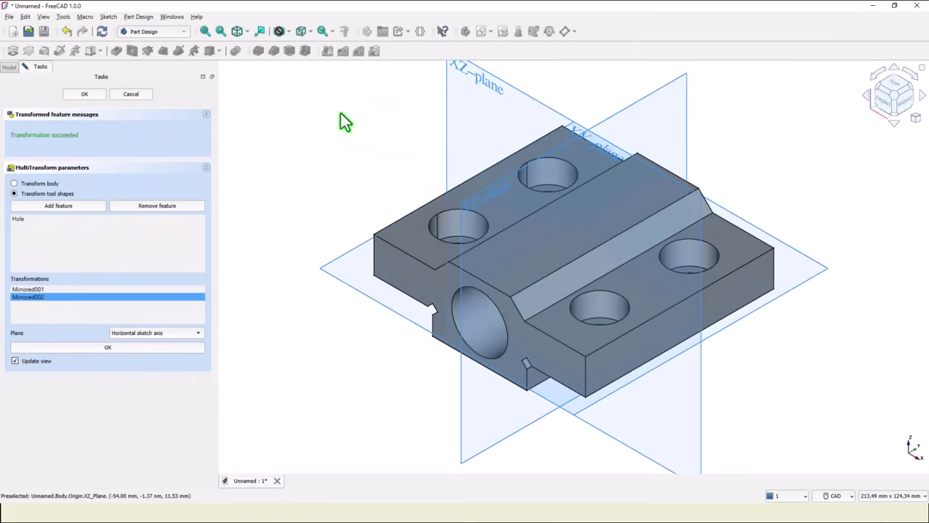
pyautogui.click(95, 97)
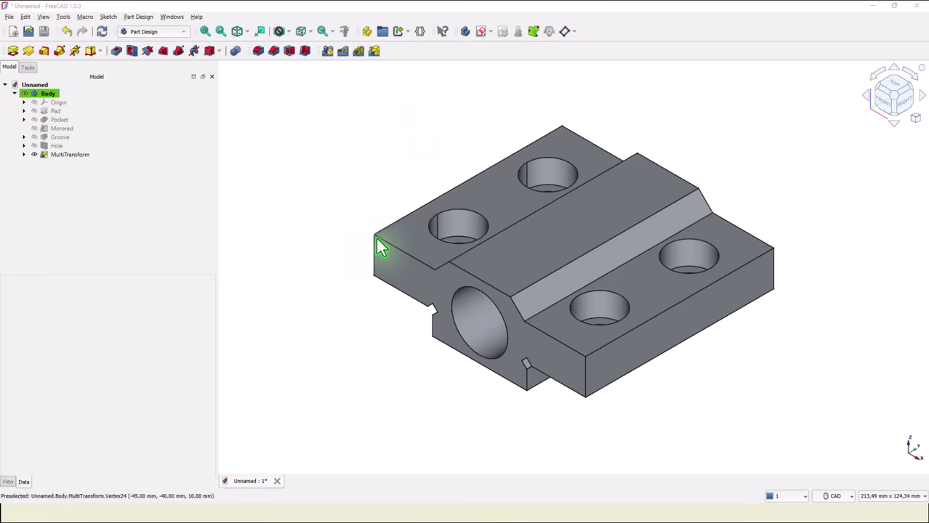
# Chamfer the two middle top edges of the block at the default 1 mm size.
pyautogui.click(469, 273)
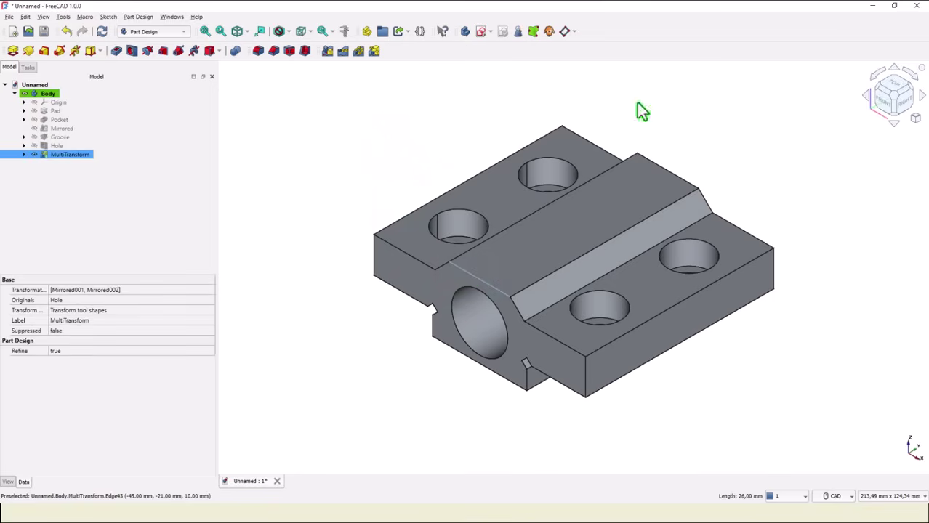
pyautogui.keyDown('ctrl'); pyautogui.click(669, 173); pyautogui.keyUp('ctrl')
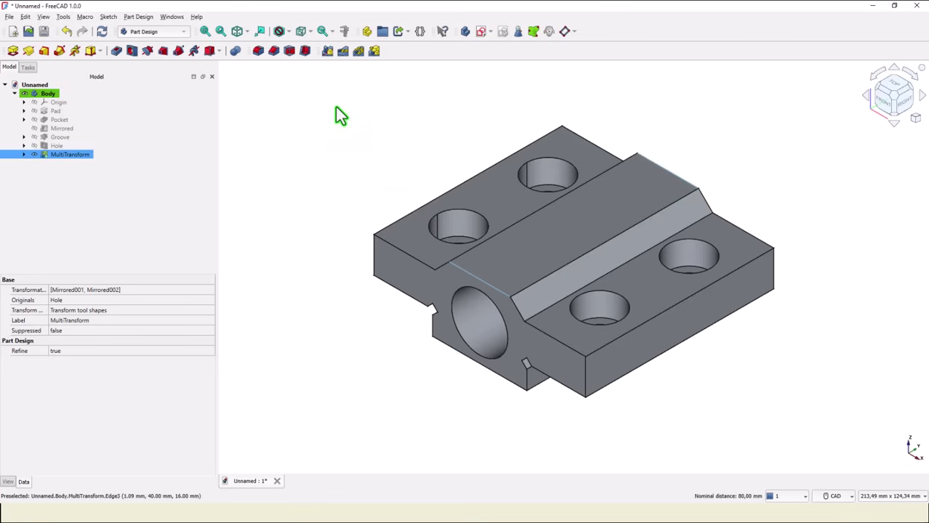
pyautogui.click(274, 52)
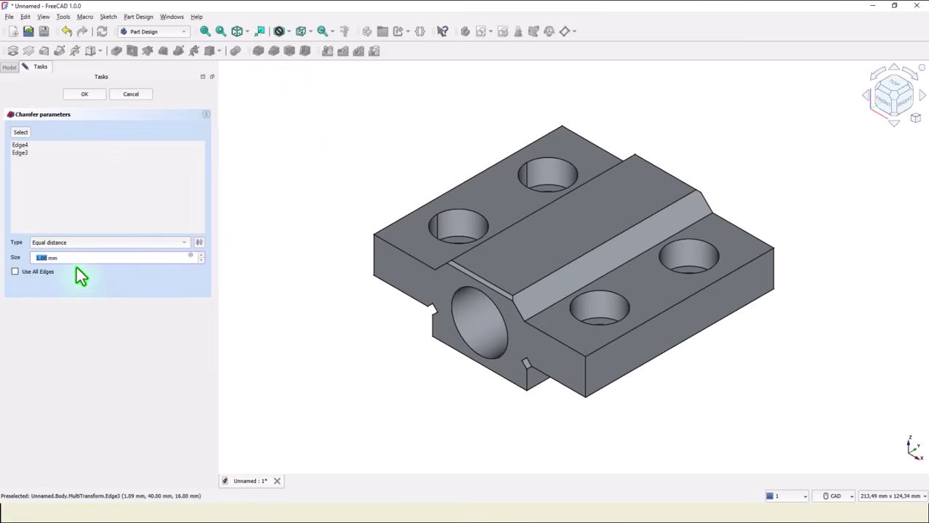
pyautogui.click(86, 94)
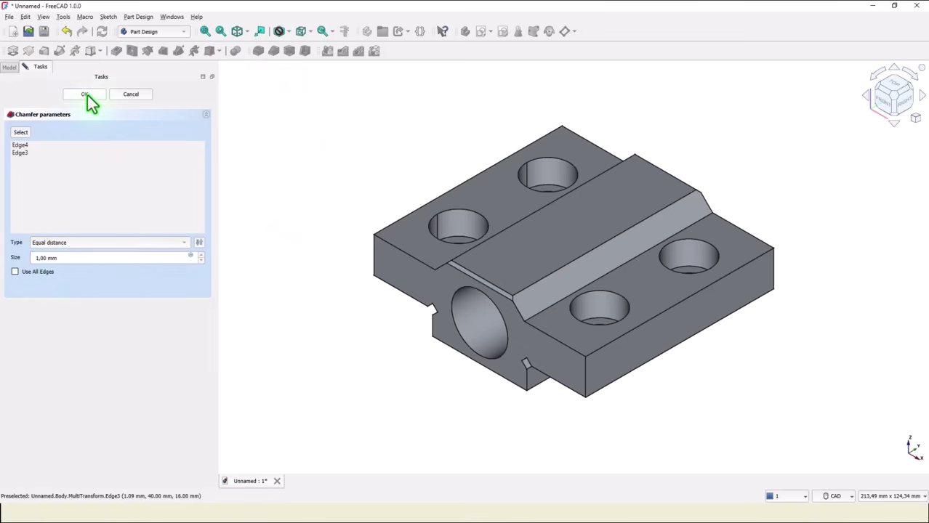
# Chamfer the back and front outer top edges at 2 mm, then fit the whole model in view.
pyautogui.click(464, 184)
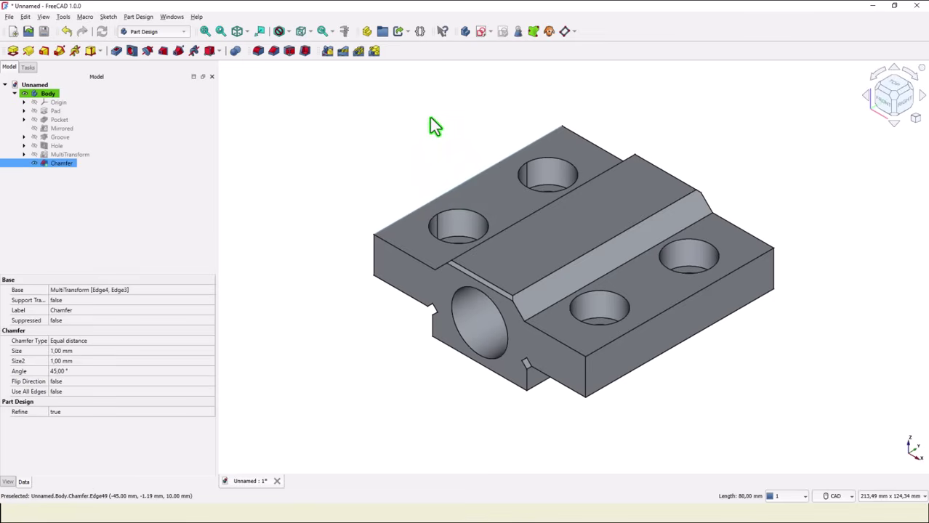
pyautogui.keyDown('ctrl'); pyautogui.click(689, 309); pyautogui.keyUp('ctrl')
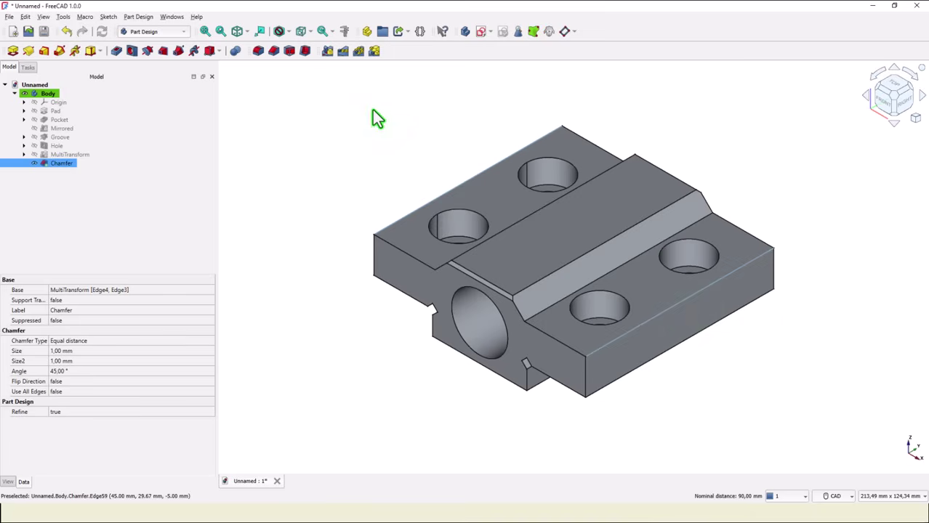
pyautogui.click(273, 51)
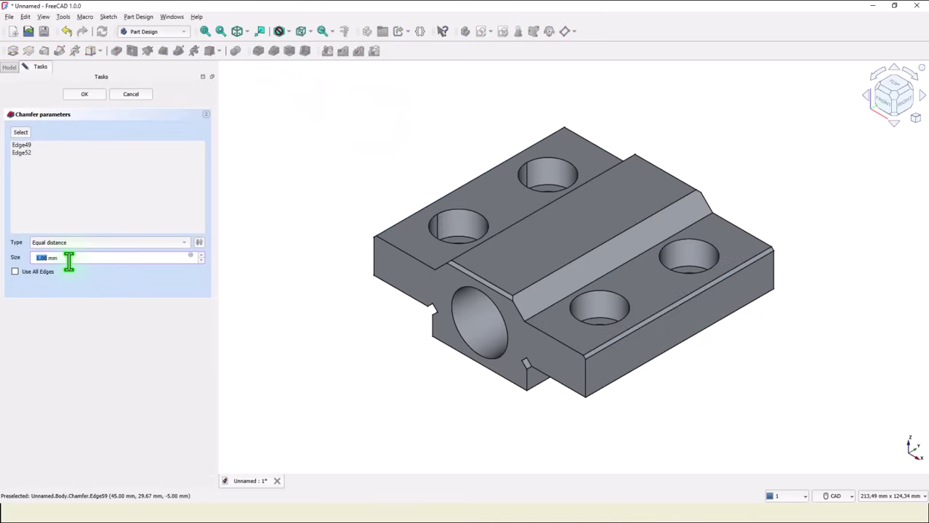
pyautogui.write('2')
pyautogui.click(93, 96)
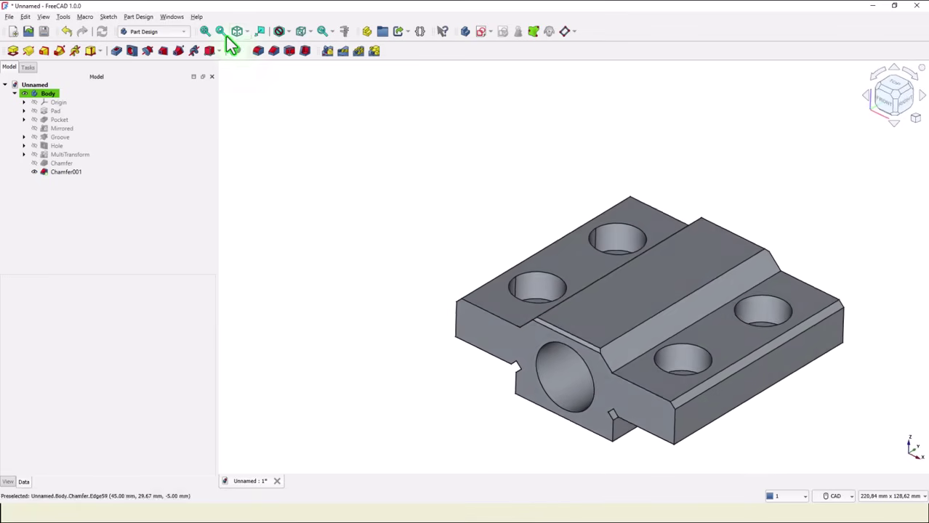
pyautogui.click(205, 32)
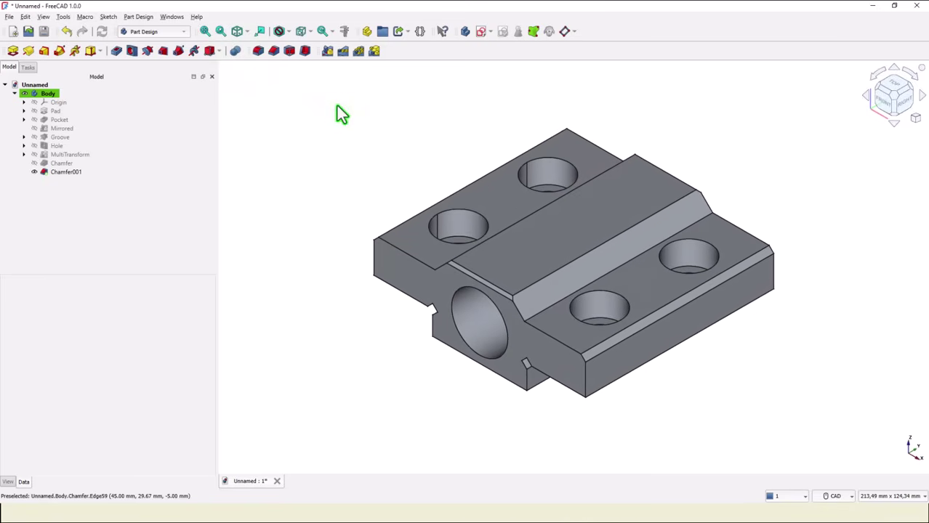